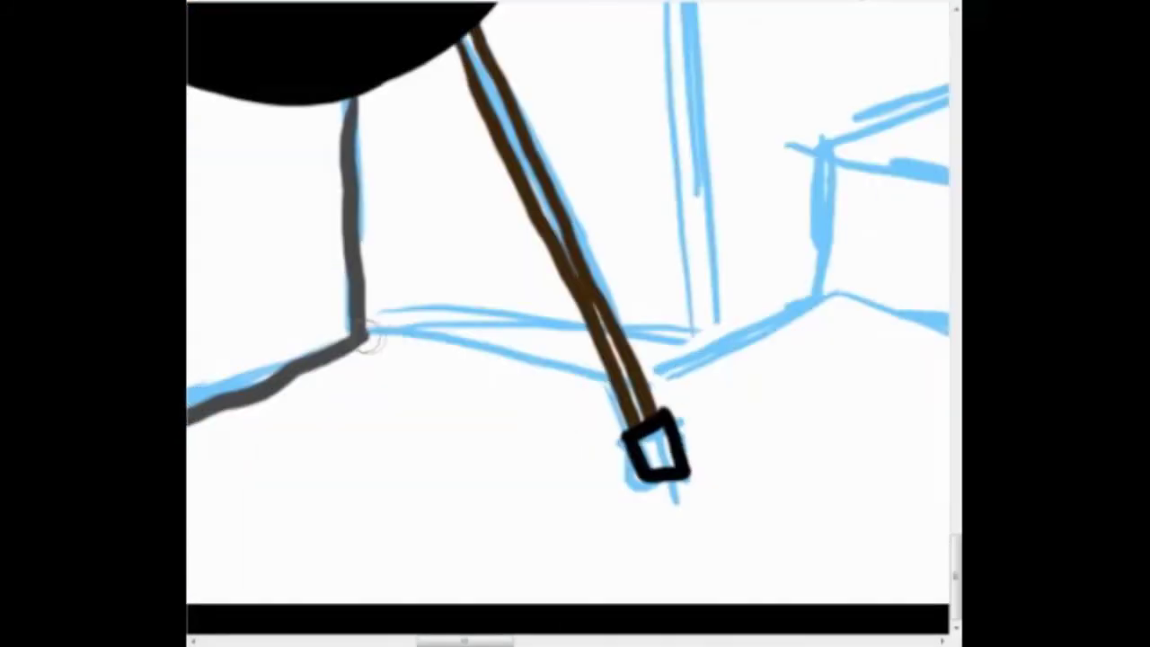
Ink the floor edge behind the staff and the adjoining vertical wall edge in dark grey in the lower-left panel
{"action": "left_click_drag", "start_coordinate": [659, 392], "coordinate": [723, 148]}
{"action": "scroll", "coordinate": [567, 324], "scroll_direction": "right", "scroll_amount": 5}
{"action": "left_click_drag", "start_coordinate": [526, 449], "coordinate": [503, 27]}
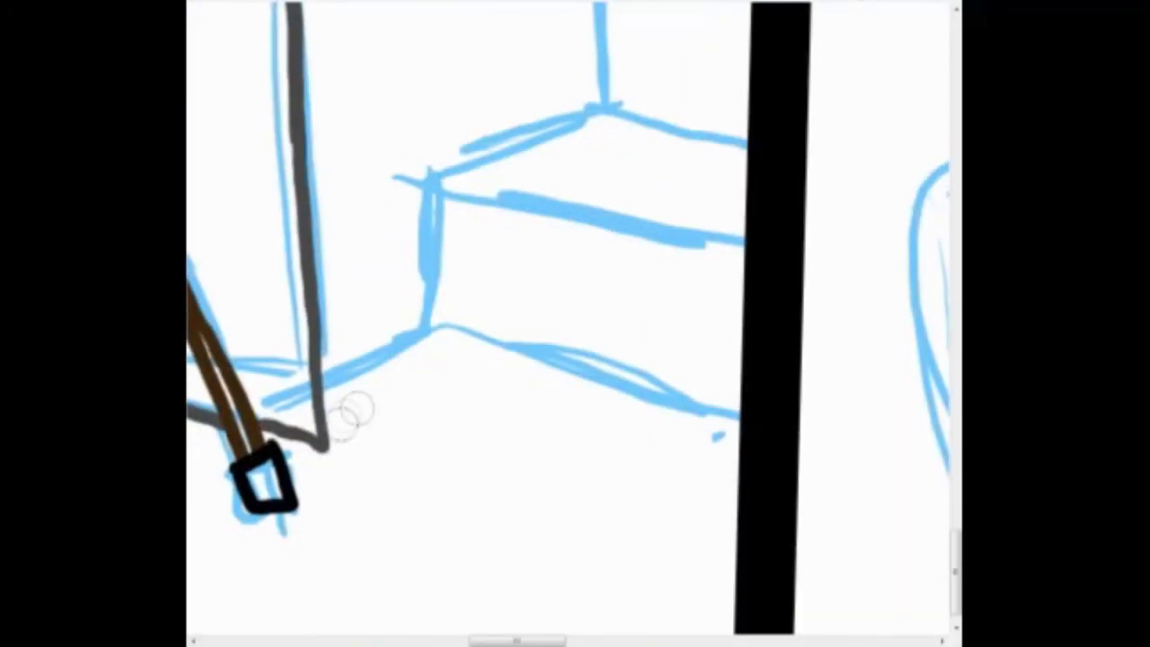
Ink the staircase steps beside the wall in dark grey, up to the panel's border
{"action": "left_click_drag", "start_coordinate": [328, 443], "coordinate": [731, 462]}
{"action": "left_click_drag", "start_coordinate": [501, 359], "coordinate": [744, 243]}
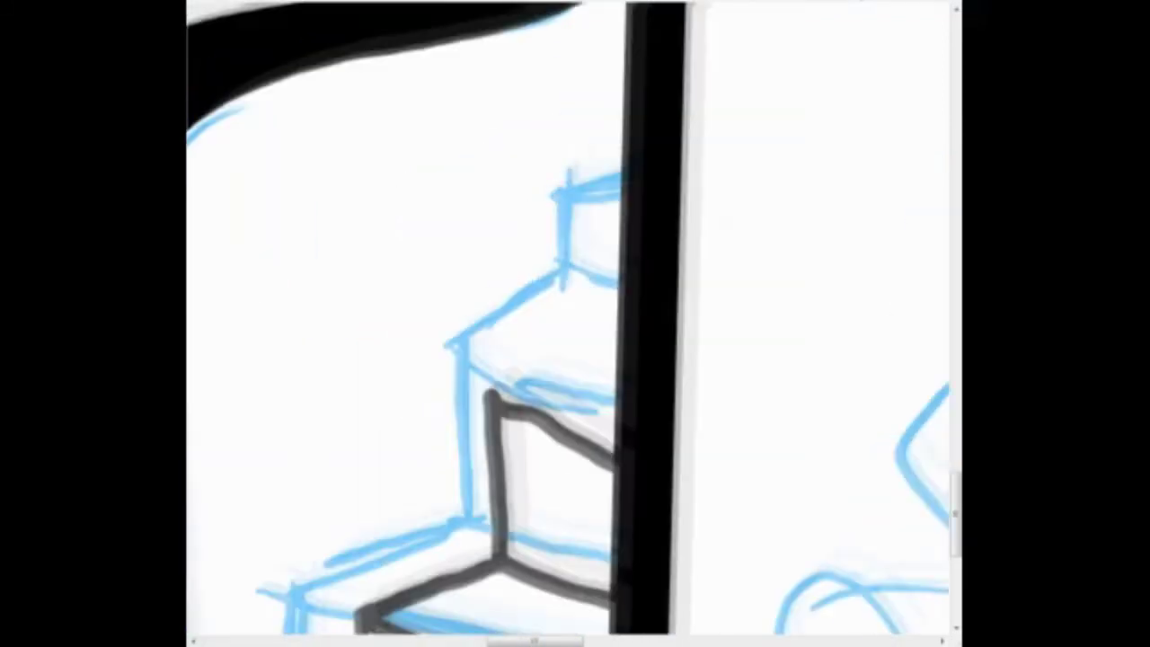
{"action": "mouse_move", "coordinate": [584, 377]}
{"action": "left_mouse_down"}
{"action": "mouse_move", "coordinate": [598, 353]}
{"action": "mouse_move", "coordinate": [599, 240]}
{"action": "mouse_move", "coordinate": [620, 205]}
{"action": "left_mouse_up"}
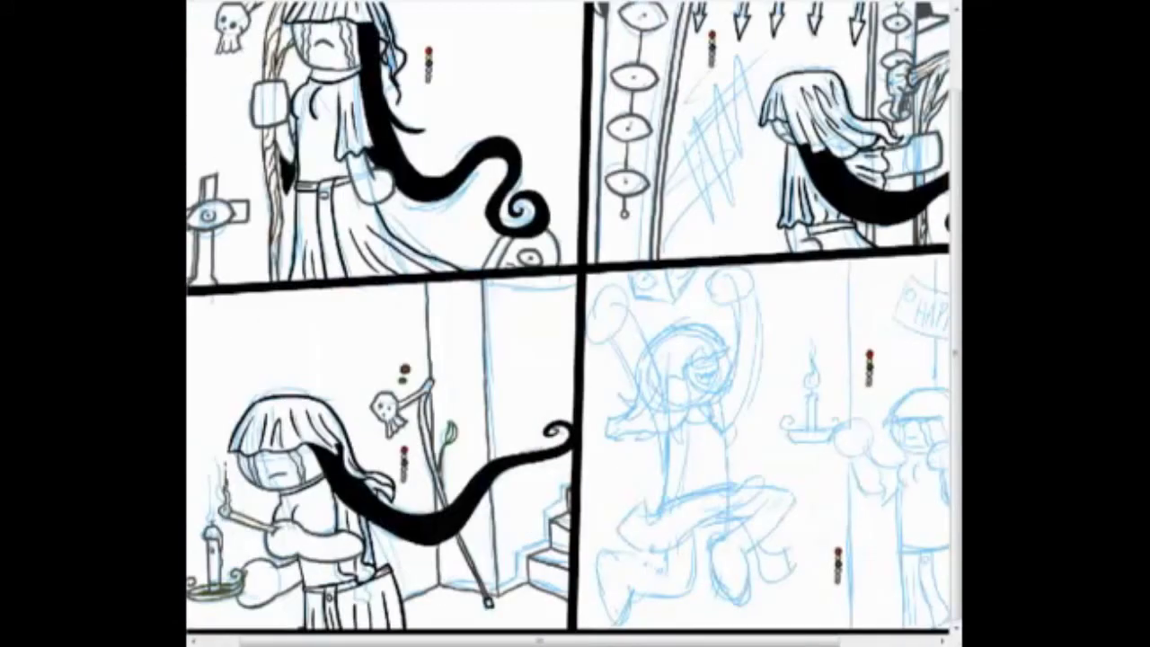
Ink the curved base of the gravestone in dark grey where it meets the border between the two left panels
{"action": "scroll", "coordinate": [540, 261], "scroll_direction": "up", "scroll_amount": 5}
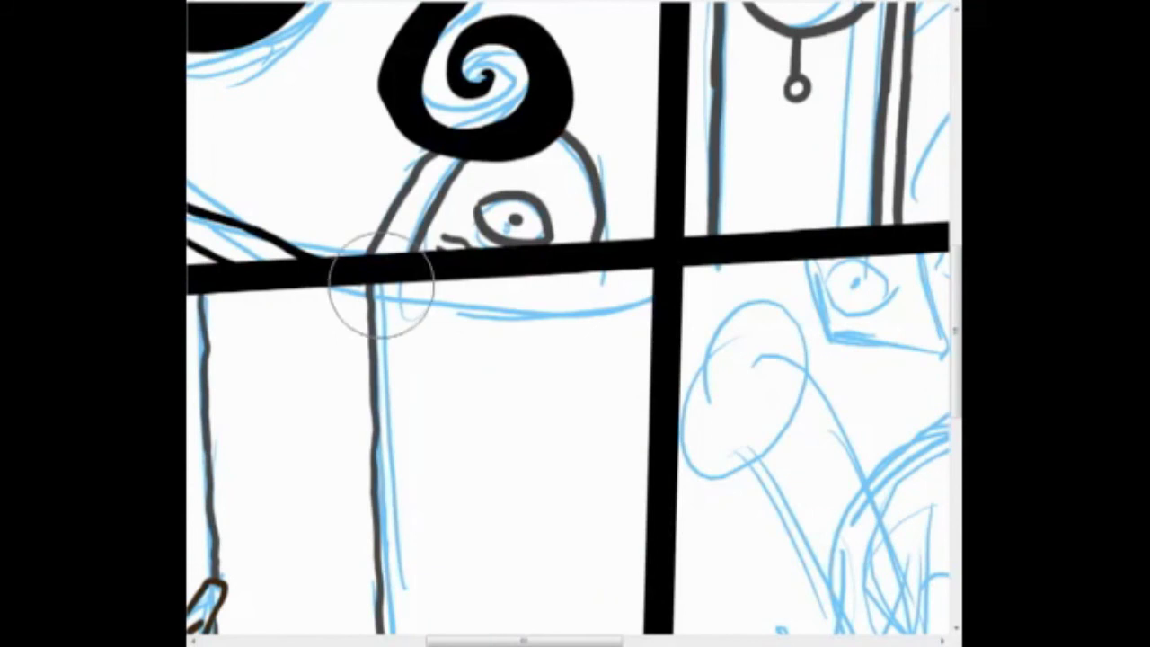
{"action": "scroll", "coordinate": [367, 274], "scroll_direction": "up", "scroll_amount": 3}
{"action": "left_click_drag", "start_coordinate": [229, 256], "coordinate": [878, 266]}
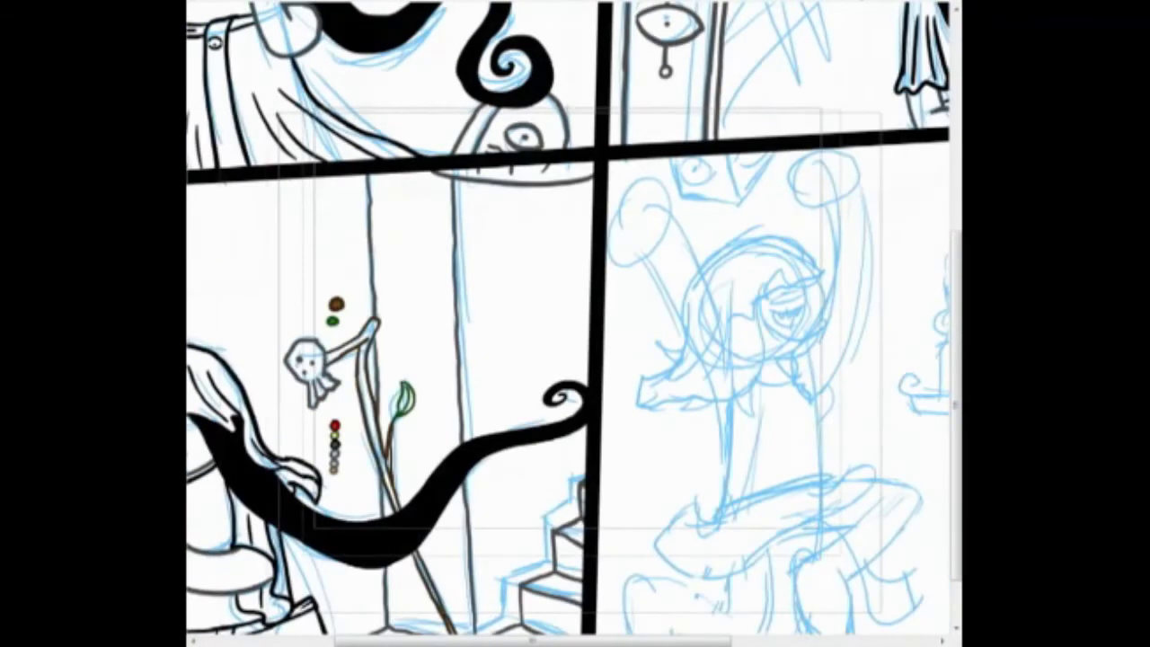
Ink the outer outline of the cheering character's hair in black, including its flipped tip and wavy lower edge
{"action": "scroll", "coordinate": [568, 324], "scroll_direction": "down", "scroll_amount": 2}
{"action": "scroll", "coordinate": [567, 323], "scroll_direction": "left", "scroll_amount": 2}
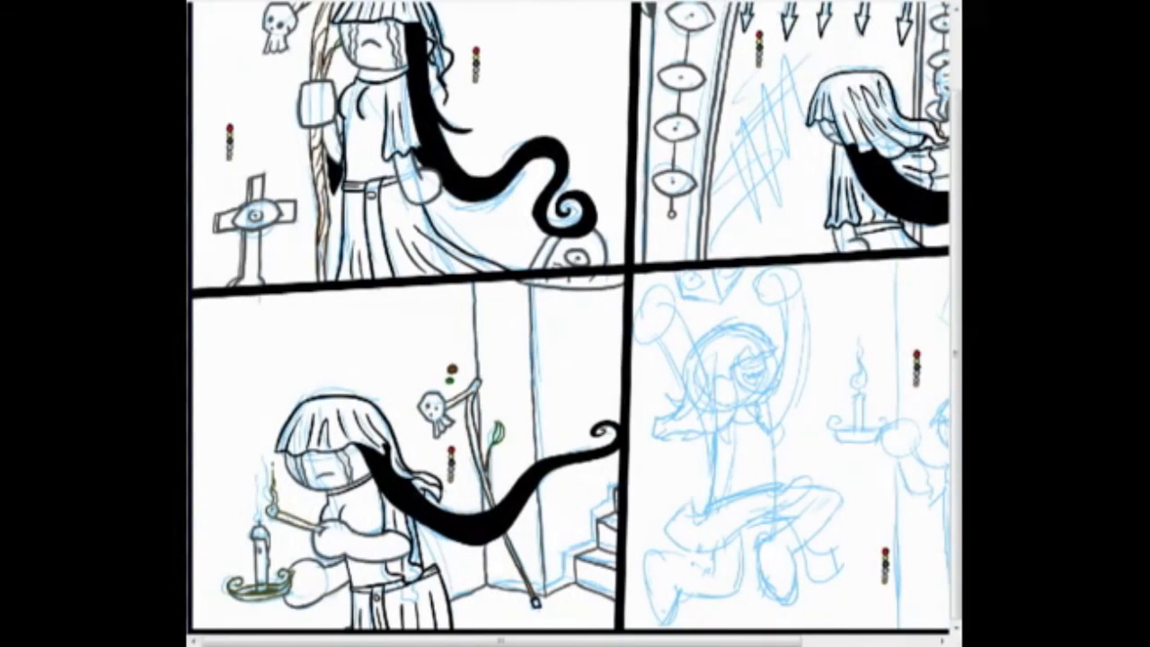
{"action": "scroll", "coordinate": [568, 323], "scroll_direction": "up", "scroll_amount": 1}
{"action": "scroll", "coordinate": [584, 360], "scroll_direction": "up", "scroll_amount": 6}
{"action": "mouse_move", "coordinate": [237, 330]}
{"action": "left_mouse_down"}
{"action": "mouse_move", "coordinate": [450, 119]}
{"action": "mouse_move", "coordinate": [800, 139]}
{"action": "mouse_move", "coordinate": [770, 149]}
{"action": "mouse_move", "coordinate": [539, 335]}
{"action": "left_mouse_up"}
{"action": "key", "text": "ctrl+z"}
{"action": "scroll", "coordinate": [552, 317], "scroll_direction": "down", "scroll_amount": 3}
{"action": "mouse_move", "coordinate": [575, 193]}
{"action": "left_mouse_down"}
{"action": "mouse_move", "coordinate": [552, 316]}
{"action": "mouse_move", "coordinate": [422, 471]}
{"action": "left_mouse_up"}
{"action": "left_click_drag", "start_coordinate": [347, 128], "coordinate": [243, 354]}
{"action": "scroll", "coordinate": [243, 354], "scroll_direction": "down", "scroll_amount": 3}
{"action": "mouse_move", "coordinate": [475, 185]}
{"action": "left_mouse_down"}
{"action": "mouse_move", "coordinate": [386, 372]}
{"action": "mouse_move", "coordinate": [611, 305]}
{"action": "left_mouse_up"}
Ink the flowing inner strands and the fringe of the cheering character's hair in black
{"action": "left_click_drag", "start_coordinate": [424, 332], "coordinate": [496, 288]}
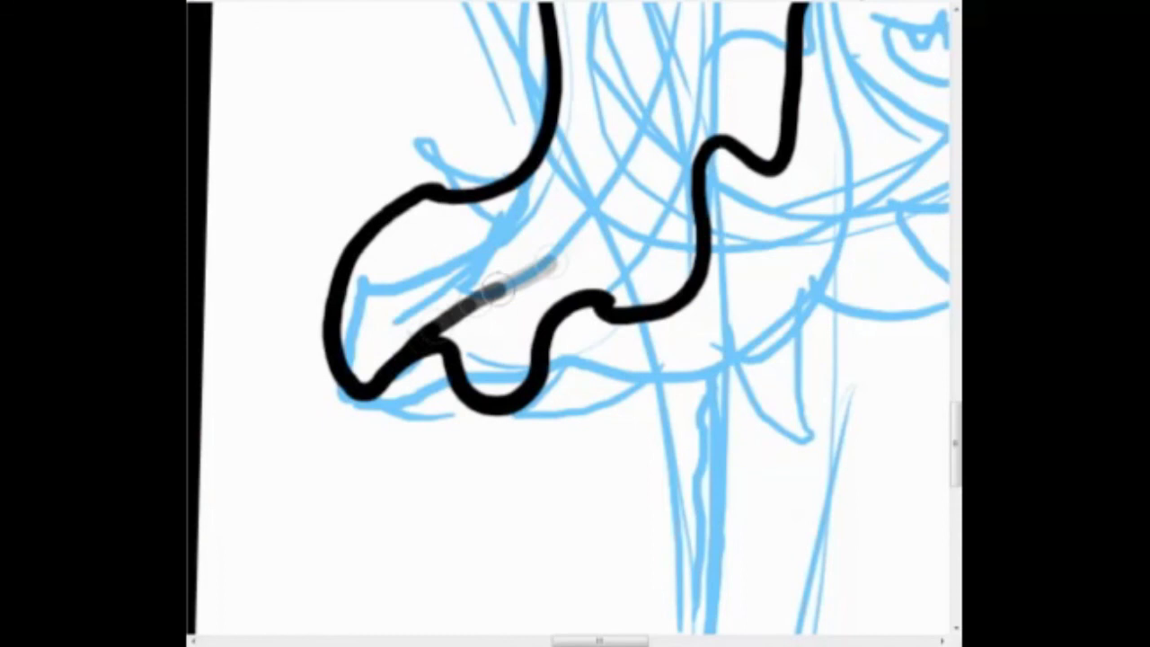
{"action": "left_click_drag", "start_coordinate": [549, 262], "coordinate": [554, 260]}
{"action": "scroll", "coordinate": [553, 259], "scroll_direction": "up", "scroll_amount": 5}
{"action": "left_click_drag", "start_coordinate": [642, 155], "coordinate": [595, 420]}
{"action": "mouse_move", "coordinate": [508, 193]}
{"action": "left_mouse_down"}
{"action": "mouse_move", "coordinate": [454, 467]}
{"action": "mouse_move", "coordinate": [305, 548]}
{"action": "left_mouse_up"}
{"action": "left_click_drag", "start_coordinate": [379, 490], "coordinate": [296, 550]}
{"action": "scroll", "coordinate": [689, 192], "scroll_direction": "up", "scroll_amount": 2}
{"action": "left_click_drag", "start_coordinate": [760, 216], "coordinate": [629, 310]}
{"action": "mouse_move", "coordinate": [539, 265]}
{"action": "left_mouse_down"}
{"action": "mouse_move", "coordinate": [516, 450]}
{"action": "mouse_move", "coordinate": [535, 548]}
{"action": "left_mouse_up"}
Outline the jagged underside of the cheering character's hair and fill it with solid black
{"action": "scroll", "coordinate": [534, 549], "scroll_direction": "down", "scroll_amount": 5}
{"action": "mouse_move", "coordinate": [512, 63]}
{"action": "left_mouse_down"}
{"action": "mouse_move", "coordinate": [708, 210]}
{"action": "mouse_move", "coordinate": [559, 321]}
{"action": "mouse_move", "coordinate": [616, 409]}
{"action": "mouse_move", "coordinate": [452, 420]}
{"action": "mouse_move", "coordinate": [459, 361]}
{"action": "mouse_move", "coordinate": [360, 440]}
{"action": "mouse_move", "coordinate": [242, 448]}
{"action": "left_mouse_up"}
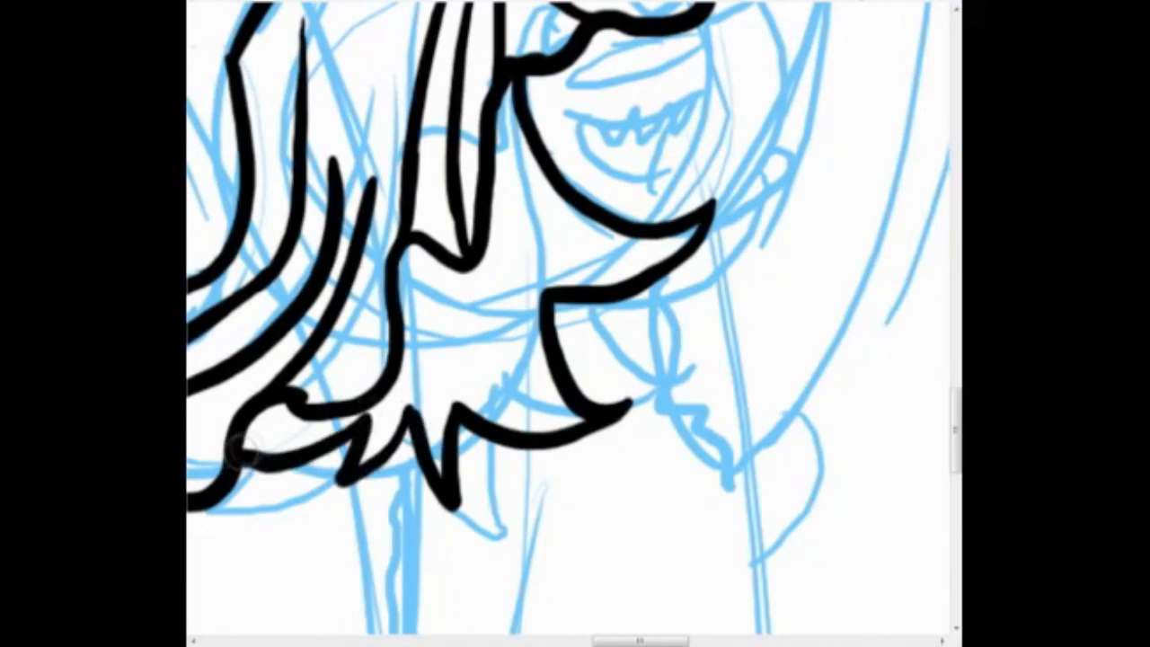
{"action": "left_click", "coordinate": [450, 324]}
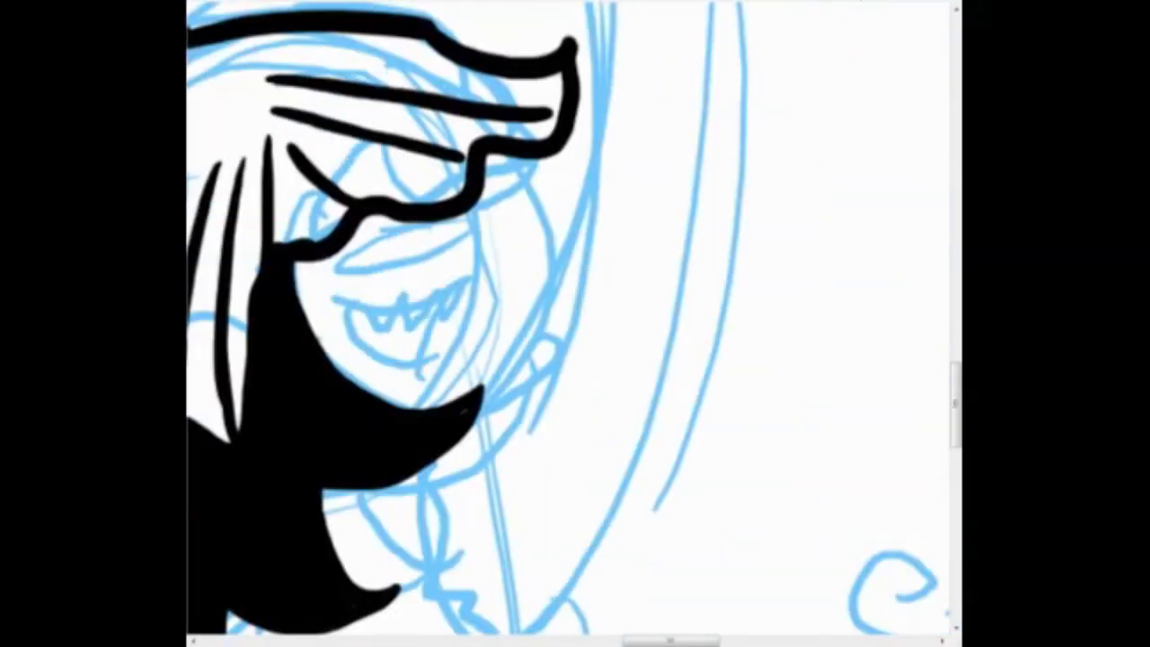
Ink the cheering character's open mouth in dark grey with pointed dark olive teeth along its upper edge
{"action": "mouse_move", "coordinate": [466, 284]}
{"action": "left_mouse_down"}
{"action": "mouse_move", "coordinate": [338, 299]}
{"action": "mouse_move", "coordinate": [422, 357]}
{"action": "left_mouse_up"}
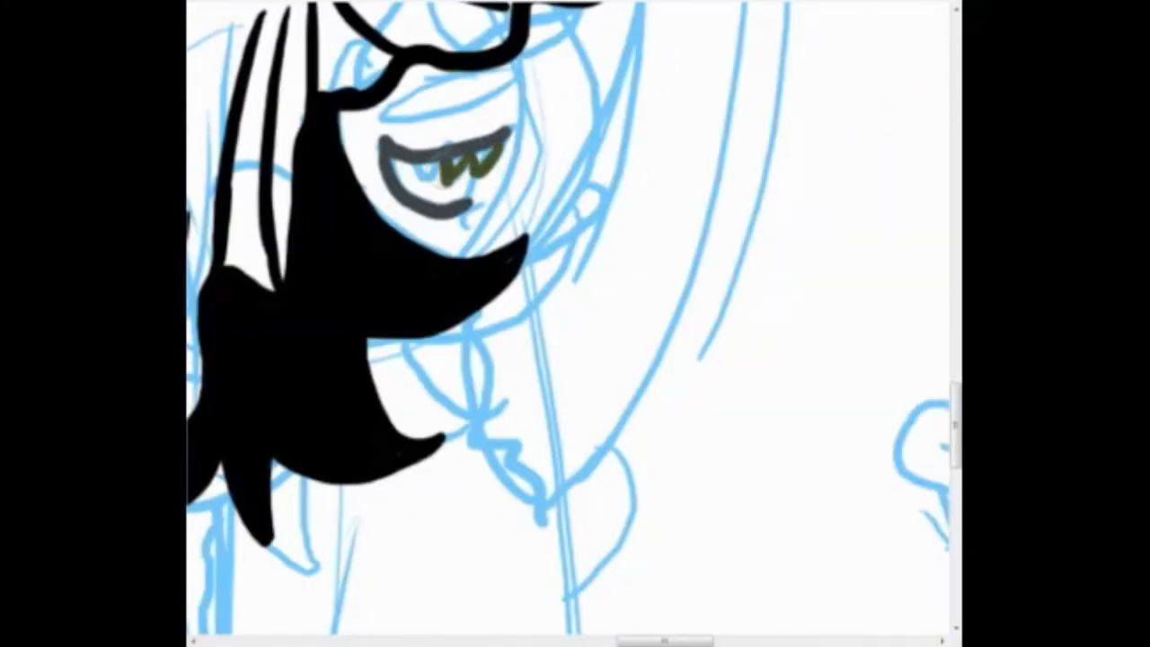
{"action": "key", "text": "alt+Tab"}
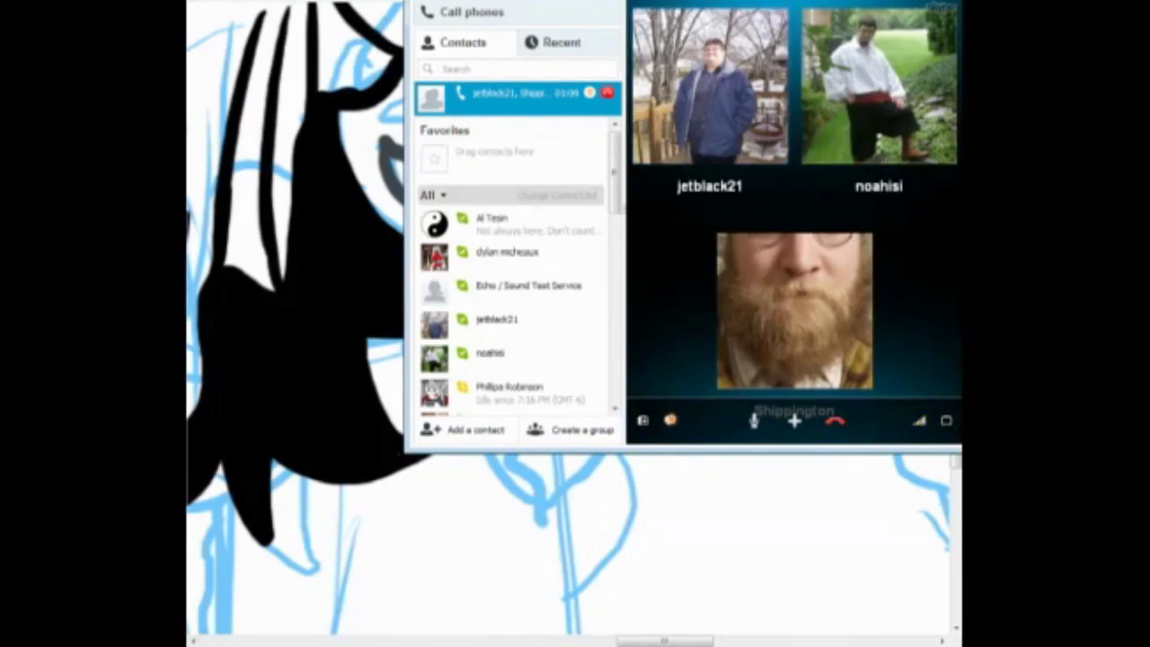
{"action": "key", "text": "alt+Tab"}
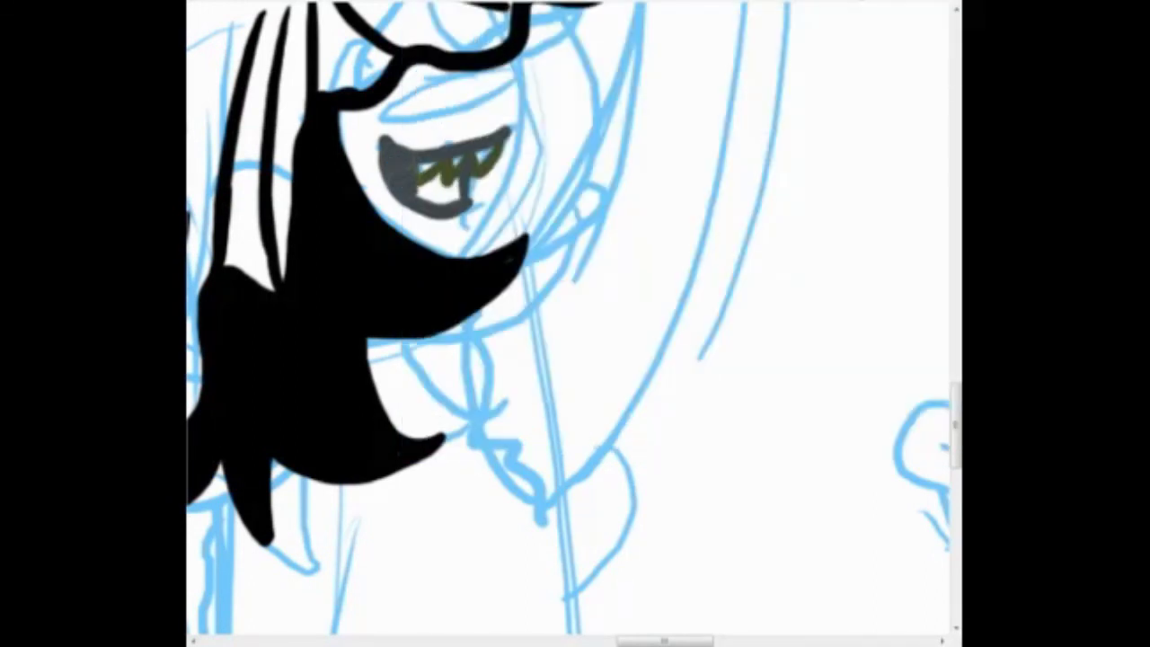
Ink the cheering character's cheek contour in dark grey and paint a pink blush above the mouth
{"action": "mouse_move", "coordinate": [515, 40]}
{"action": "left_mouse_down"}
{"action": "mouse_move", "coordinate": [540, 115]}
{"action": "mouse_move", "coordinate": [469, 259]}
{"action": "left_mouse_up"}
{"action": "left_click_drag", "start_coordinate": [481, 77], "coordinate": [409, 106]}
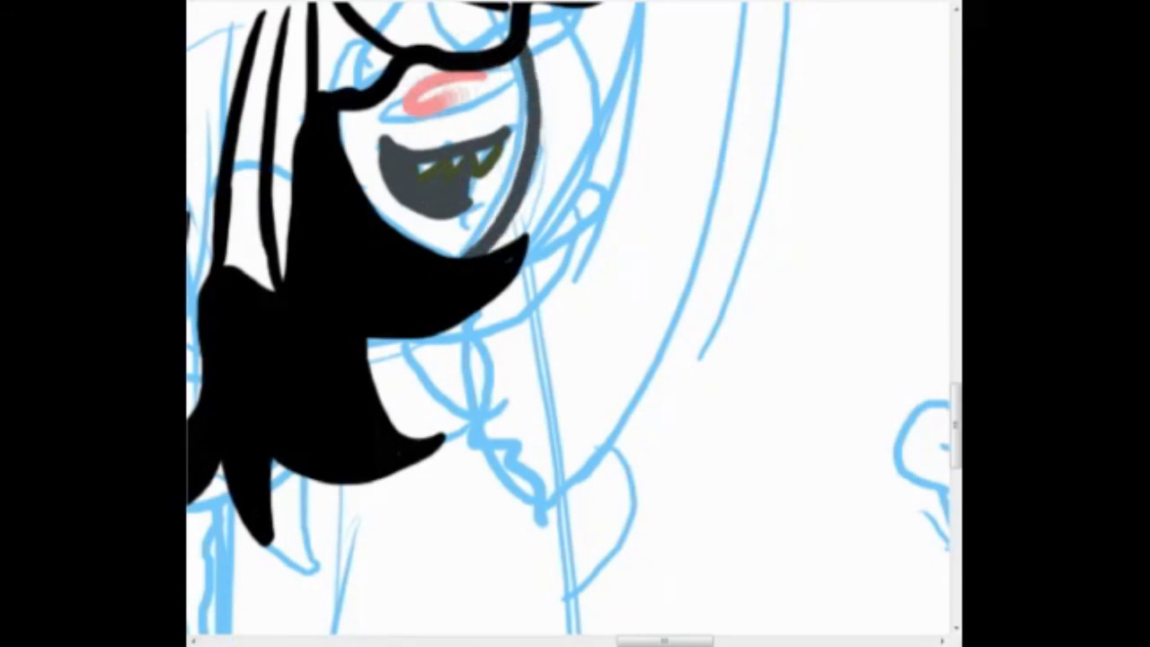
{"action": "key", "text": "alt+Tab"}
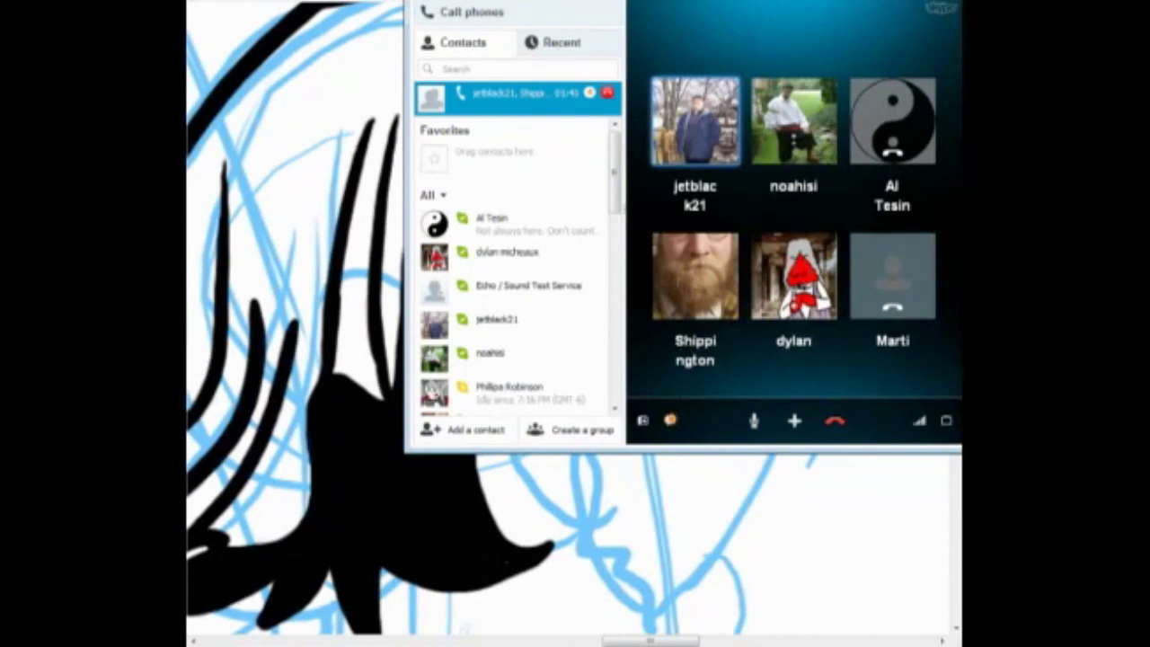
{"action": "key", "text": "alt+Tab"}
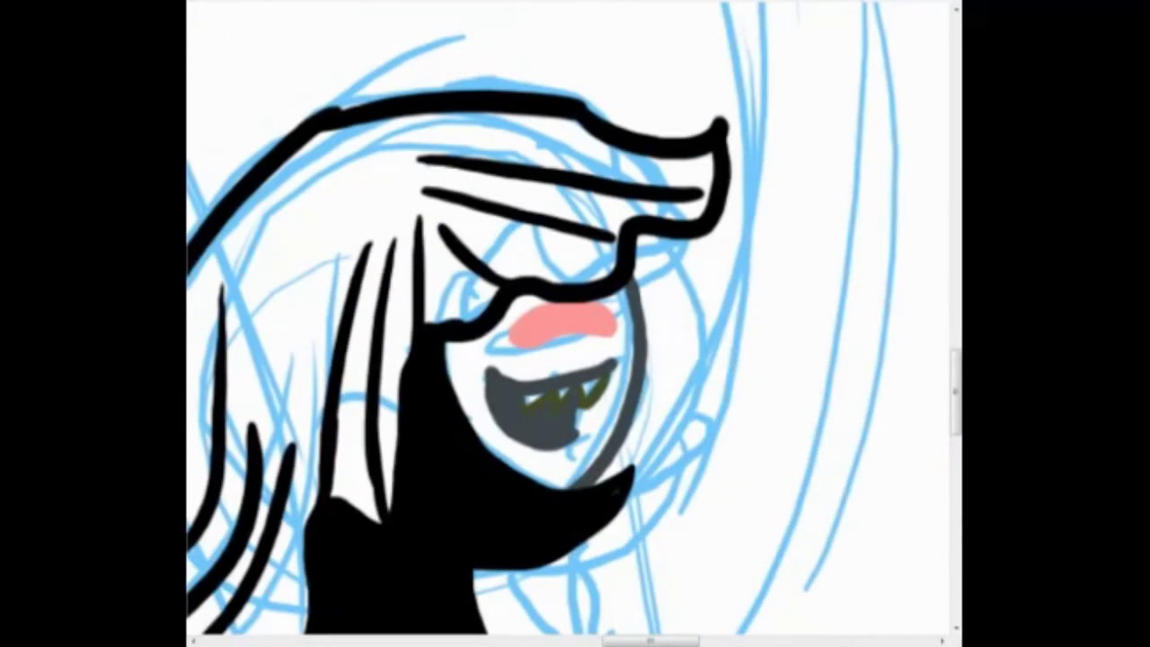
Ink the fist and inner edge of the cheering character's raised arm on the face side in dark grey
{"action": "scroll", "coordinate": [540, 239], "scroll_direction": "down", "scroll_amount": 5}
{"action": "left_click_drag", "start_coordinate": [544, 247], "coordinate": [620, 441]}
{"action": "scroll", "coordinate": [595, 270], "scroll_direction": "up", "scroll_amount": 10}
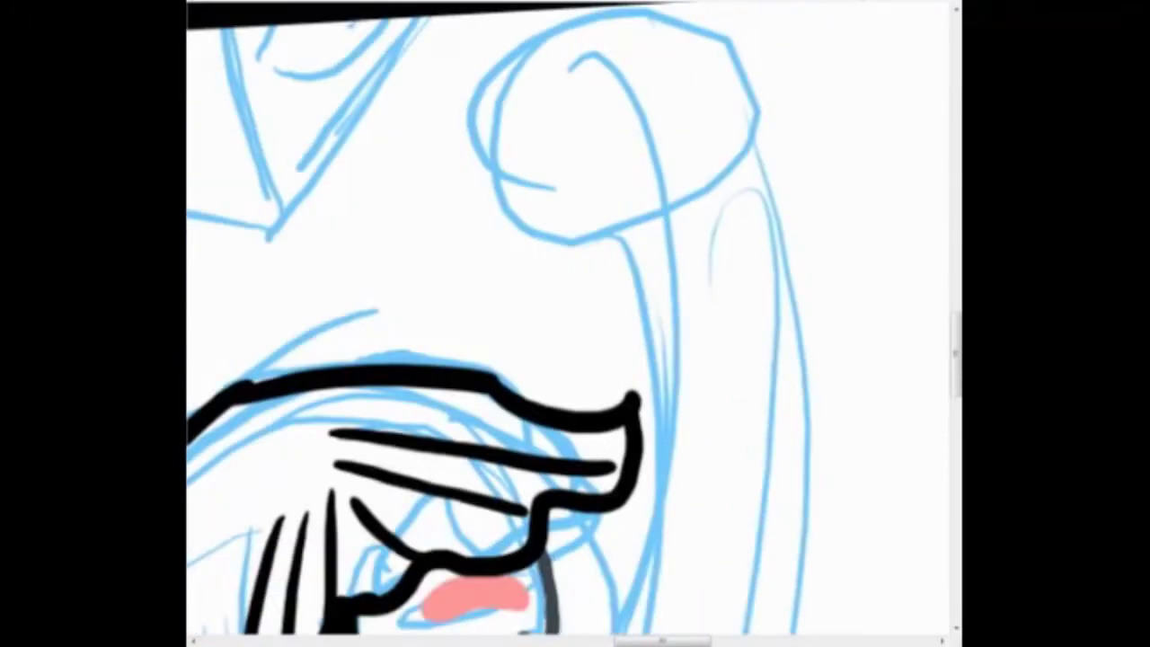
{"action": "mouse_move", "coordinate": [629, 337]}
{"action": "left_mouse_down"}
{"action": "mouse_move", "coordinate": [699, 124]}
{"action": "mouse_move", "coordinate": [759, 297]}
{"action": "left_mouse_up"}
{"action": "scroll", "coordinate": [503, 135], "scroll_direction": "down", "scroll_amount": 4}
{"action": "left_click_drag", "start_coordinate": [504, 135], "coordinate": [550, 404]}
{"action": "scroll", "coordinate": [550, 404], "scroll_direction": "up", "scroll_amount": 3}
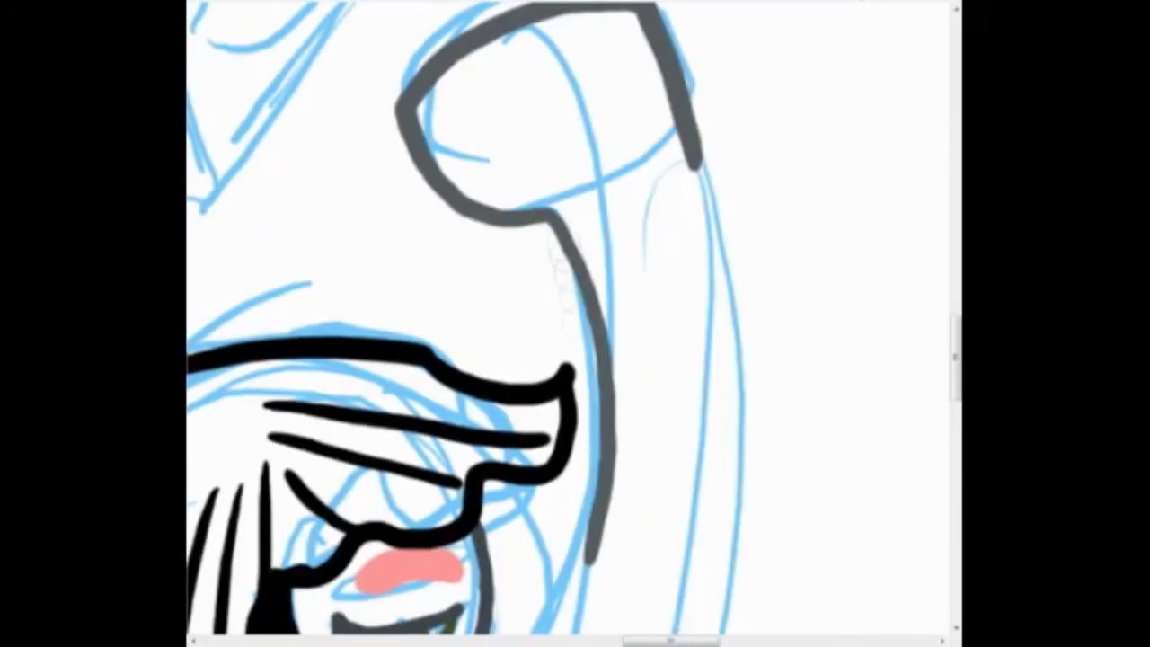
{"action": "scroll", "coordinate": [550, 404], "scroll_direction": "down", "scroll_amount": 10}
{"action": "left_click_drag", "start_coordinate": [654, 184], "coordinate": [507, 499]}
{"action": "scroll", "coordinate": [575, 323], "scroll_direction": "up", "scroll_amount": 5}
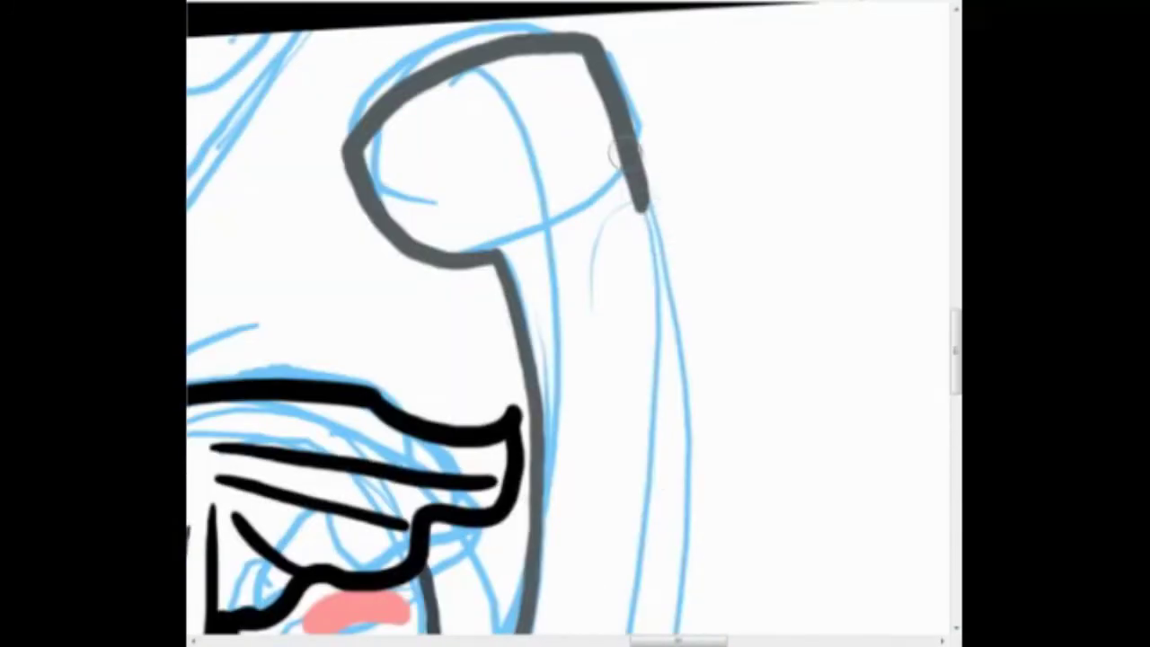
Ink the outer edge of the same raised arm in dark grey, from the fist down towards the shoulder
{"action": "scroll", "coordinate": [575, 323], "scroll_direction": "down", "scroll_amount": 1}
{"action": "left_click_drag", "start_coordinate": [629, 180], "coordinate": [589, 503]}
{"action": "scroll", "coordinate": [575, 324], "scroll_direction": "down", "scroll_amount": 5}
{"action": "left_click_drag", "start_coordinate": [660, 110], "coordinate": [539, 532]}
Ink the ragged sleeve edge below the raised arm and the torso's side down to the waist in black
{"action": "scroll", "coordinate": [575, 323], "scroll_direction": "down", "scroll_amount": 5}
{"action": "scroll", "coordinate": [575, 324], "scroll_direction": "left", "scroll_amount": 2}
{"action": "left_click_drag", "start_coordinate": [656, 198], "coordinate": [508, 353]}
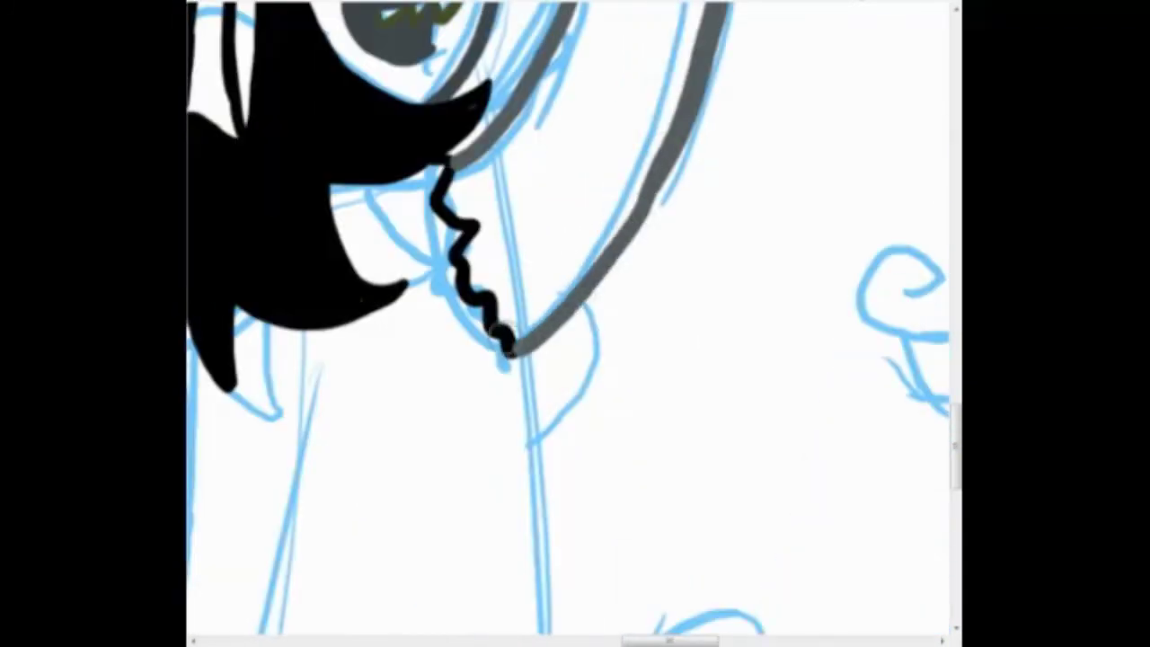
{"action": "scroll", "coordinate": [575, 323], "scroll_direction": "down", "scroll_amount": 5}
{"action": "scroll", "coordinate": [576, 324], "scroll_direction": "left", "scroll_amount": 2}
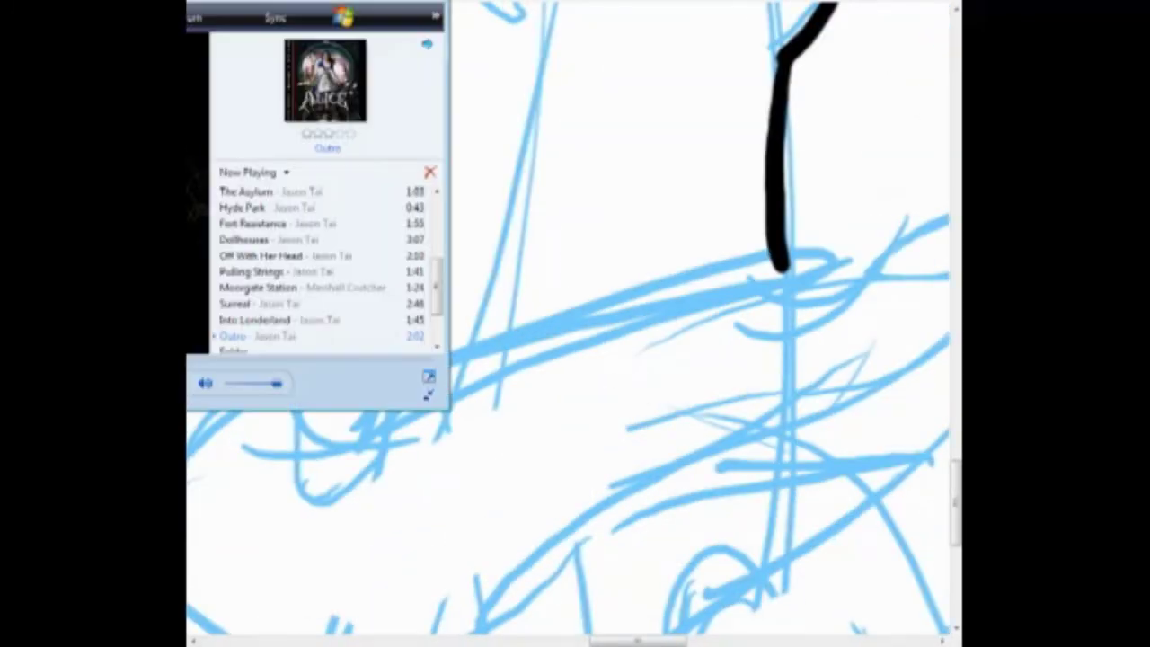
Ink the upper and lower edges of the cheering character's waistband in black
{"action": "left_click_drag", "start_coordinate": [377, 391], "coordinate": [782, 263]}
{"action": "mouse_move", "coordinate": [373, 423]}
{"action": "left_mouse_down"}
{"action": "mouse_move", "coordinate": [588, 341]}
{"action": "mouse_move", "coordinate": [796, 285]}
{"action": "left_mouse_up"}
{"action": "scroll", "coordinate": [575, 323], "scroll_direction": "right", "scroll_amount": 4}
{"action": "scroll", "coordinate": [576, 324], "scroll_direction": "down", "scroll_amount": 3}
Ink the wavy, frilled outline of the cheering character's skirt in black
{"action": "mouse_move", "coordinate": [440, 302]}
{"action": "left_mouse_down"}
{"action": "mouse_move", "coordinate": [665, 337]}
{"action": "mouse_move", "coordinate": [288, 468]}
{"action": "left_mouse_up"}
{"action": "scroll", "coordinate": [294, 435], "scroll_direction": "left", "scroll_amount": 1}
{"action": "key", "text": "ctrl+z"}
{"action": "left_click_drag", "start_coordinate": [751, 304], "coordinate": [340, 432]}
{"action": "scroll", "coordinate": [340, 431], "scroll_direction": "left", "scroll_amount": 3}
{"action": "mouse_move", "coordinate": [616, 221]}
{"action": "left_mouse_down"}
{"action": "mouse_move", "coordinate": [411, 144]}
{"action": "mouse_move", "coordinate": [602, 395]}
{"action": "left_mouse_up"}
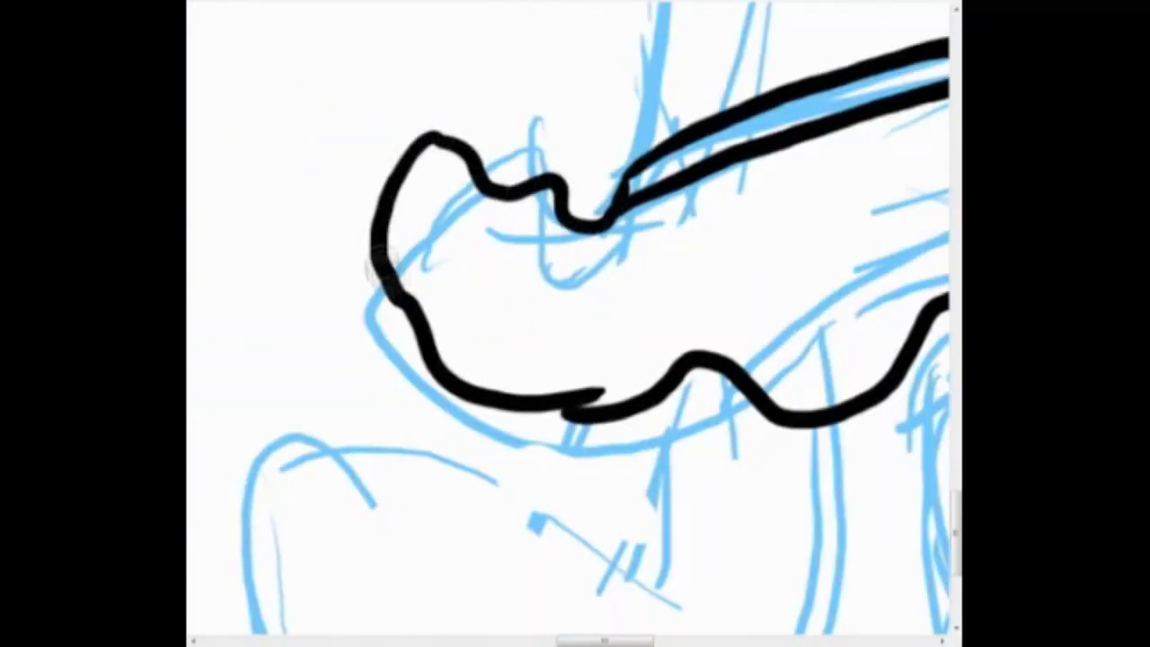
Ink the fold lines inside the cheering character's skirt in black
{"action": "left_click_drag", "start_coordinate": [369, 270], "coordinate": [656, 305]}
{"action": "scroll", "coordinate": [576, 323], "scroll_direction": "right", "scroll_amount": 4}
{"action": "left_click_drag", "start_coordinate": [308, 386], "coordinate": [488, 261]}
{"action": "left_click_drag", "start_coordinate": [585, 278], "coordinate": [871, 157]}
Ink the remaining side of the torso in black, from the hair down to the waistband
{"action": "scroll", "coordinate": [575, 324], "scroll_direction": "up", "scroll_amount": 3}
{"action": "scroll", "coordinate": [575, 323], "scroll_direction": "left", "scroll_amount": 3}
{"action": "mouse_move", "coordinate": [525, 58]}
{"action": "left_mouse_down"}
{"action": "mouse_move", "coordinate": [490, 131]}
{"action": "mouse_move", "coordinate": [476, 494]}
{"action": "left_mouse_up"}
{"action": "scroll", "coordinate": [575, 323], "scroll_direction": "up", "scroll_amount": 3}
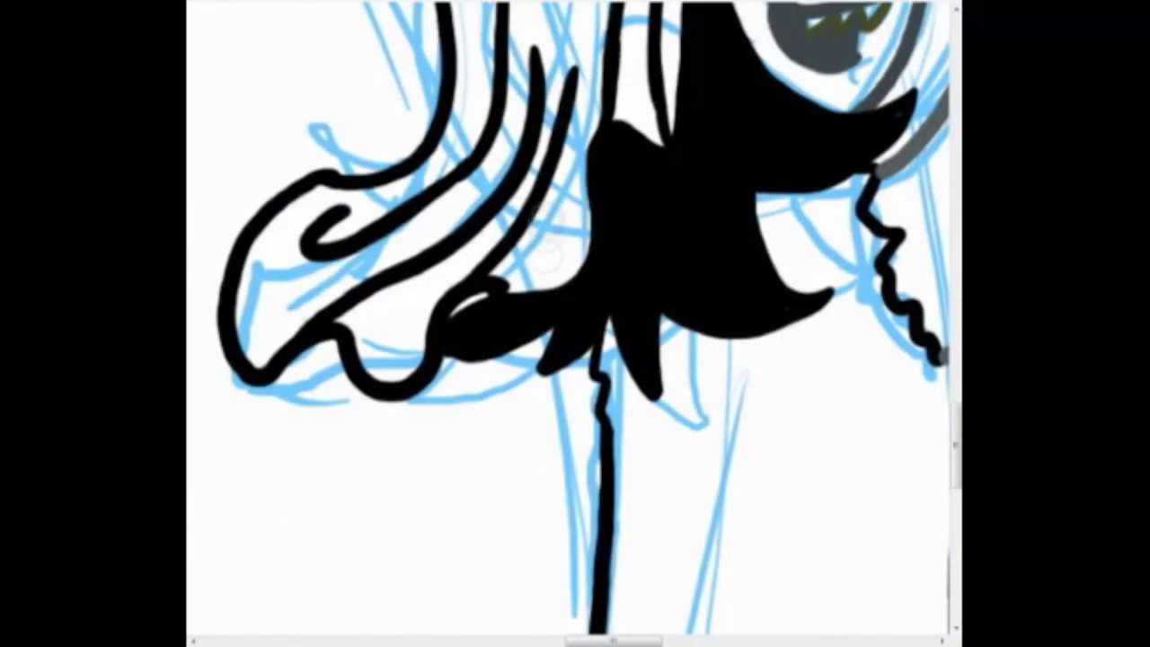
Ink the cheering character's other raised arm and fist in dark grey, ending the lines at the hair
{"action": "scroll", "coordinate": [550, 236], "scroll_direction": "up", "scroll_amount": 3}
{"action": "scroll", "coordinate": [550, 235], "scroll_direction": "left", "scroll_amount": 3}
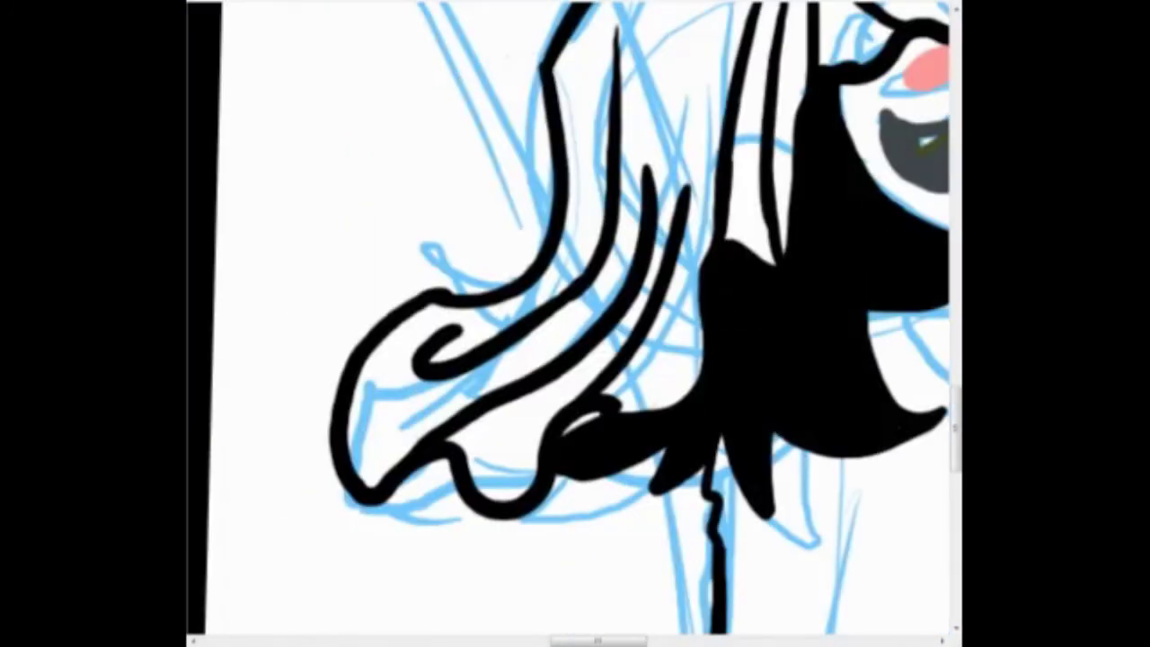
{"action": "scroll", "coordinate": [575, 323], "scroll_direction": "up", "scroll_amount": 5}
{"action": "scroll", "coordinate": [575, 323], "scroll_direction": "left", "scroll_amount": 1}
{"action": "scroll", "coordinate": [575, 323], "scroll_direction": "up", "scroll_amount": 1}
{"action": "mouse_move", "coordinate": [559, 225]}
{"action": "left_mouse_down"}
{"action": "mouse_move", "coordinate": [442, 109]}
{"action": "mouse_move", "coordinate": [443, 395]}
{"action": "mouse_move", "coordinate": [580, 274]}
{"action": "mouse_move", "coordinate": [687, 472]}
{"action": "left_mouse_up"}
{"action": "left_click_drag", "start_coordinate": [463, 405], "coordinate": [566, 584]}
{"action": "scroll", "coordinate": [575, 323], "scroll_direction": "down", "scroll_amount": 8}
{"action": "scroll", "coordinate": [575, 323], "scroll_direction": "right", "scroll_amount": 4}
{"action": "left_click_drag", "start_coordinate": [423, 274], "coordinate": [499, 409]}
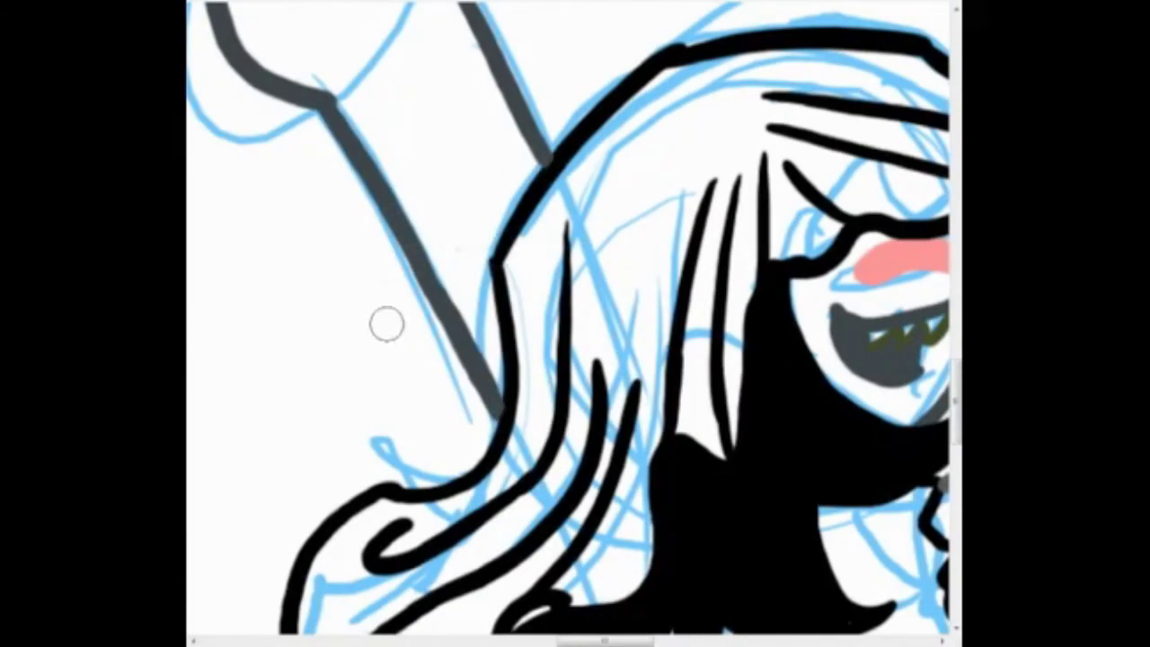
Ink the angular block hanging from the panel's upper border above the cheering character in brown
{"action": "scroll", "coordinate": [386, 324], "scroll_direction": "up", "scroll_amount": 8}
{"action": "scroll", "coordinate": [386, 324], "scroll_direction": "right", "scroll_amount": 6}
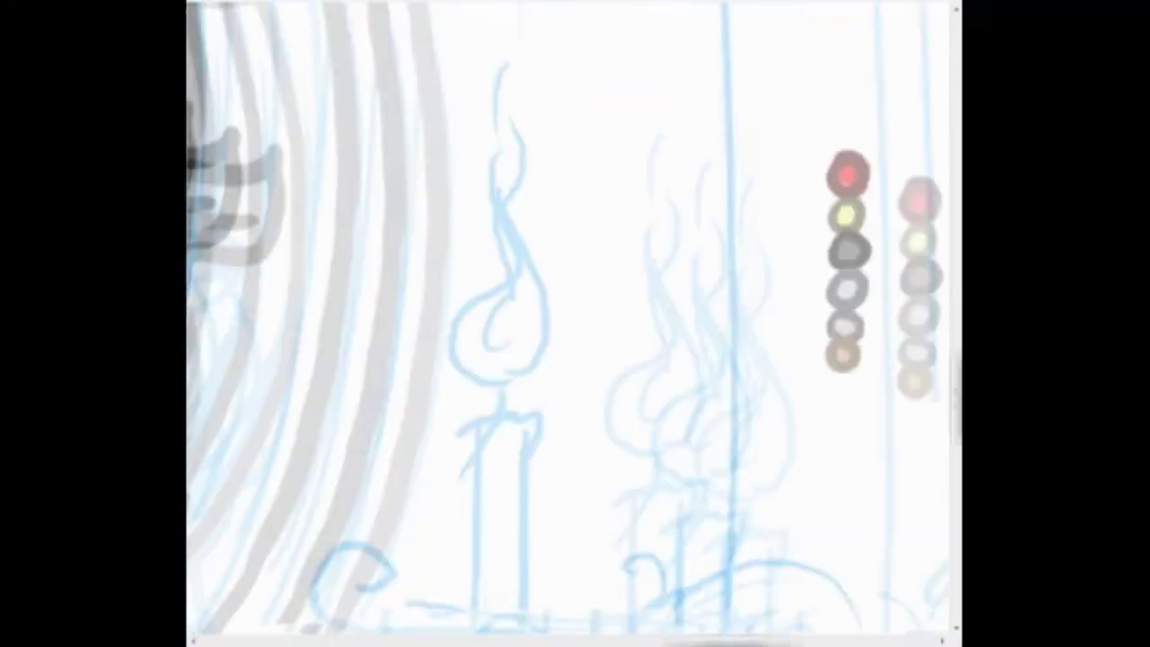
{"action": "scroll", "coordinate": [420, 314], "scroll_direction": "left", "scroll_amount": 6}
{"action": "mouse_move", "coordinate": [420, 314]}
{"action": "left_mouse_down"}
{"action": "mouse_move", "coordinate": [596, 116]}
{"action": "mouse_move", "coordinate": [351, 108]}
{"action": "left_mouse_up"}
{"action": "mouse_move", "coordinate": [416, 321]}
{"action": "left_mouse_down"}
{"action": "mouse_move", "coordinate": [662, 398]}
{"action": "mouse_move", "coordinate": [423, 338]}
{"action": "mouse_move", "coordinate": [386, 215]}
{"action": "left_mouse_up"}
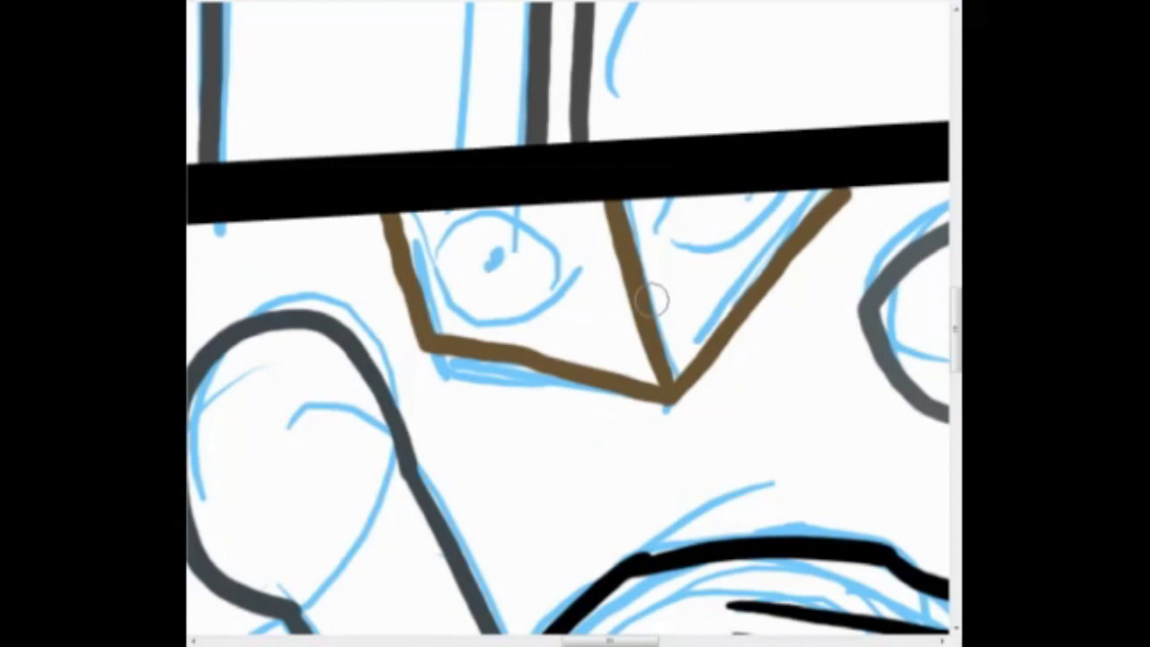
Ink an eye with a pupil on each face of the hanging block in brown
{"action": "mouse_move", "coordinate": [443, 268]}
{"action": "left_mouse_down"}
{"action": "mouse_move", "coordinate": [584, 241]}
{"action": "mouse_move", "coordinate": [431, 236]}
{"action": "left_mouse_up"}
{"action": "left_click", "coordinate": [498, 240]}
{"action": "left_click_drag", "start_coordinate": [665, 230], "coordinate": [729, 191]}
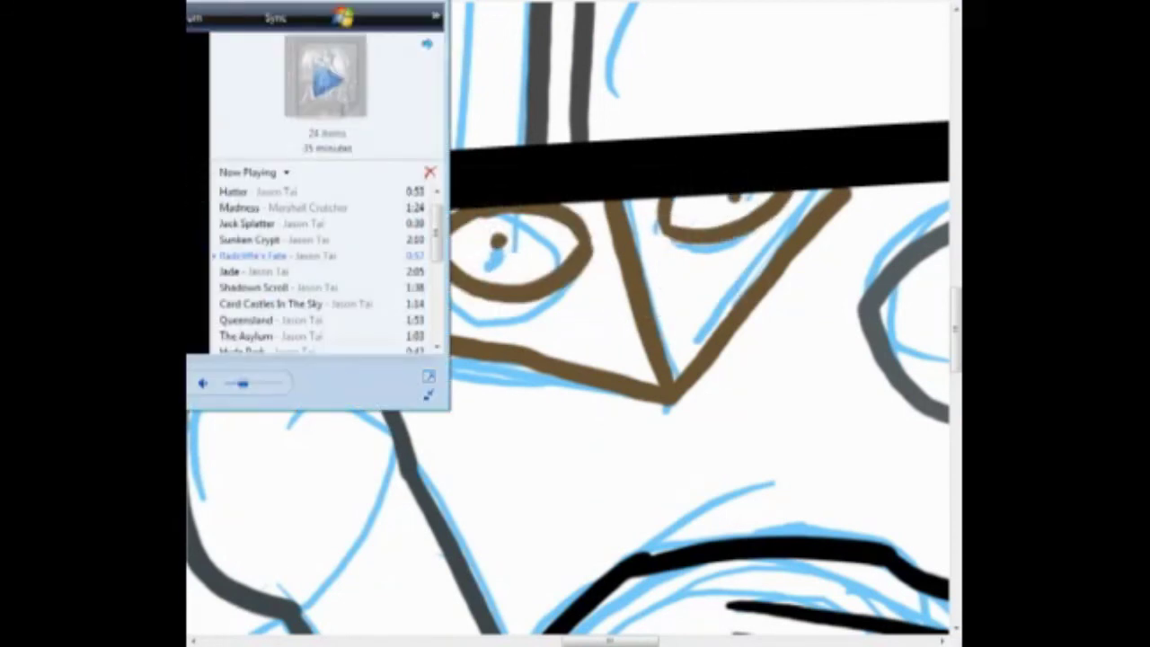
Ink the cheering character's bent front leg in dark grey, with its thigh, knee and pointed lower leg
{"action": "scroll", "coordinate": [488, 64], "scroll_direction": "down", "scroll_amount": 5}
{"action": "scroll", "coordinate": [575, 323], "scroll_direction": "down", "scroll_amount": 5}
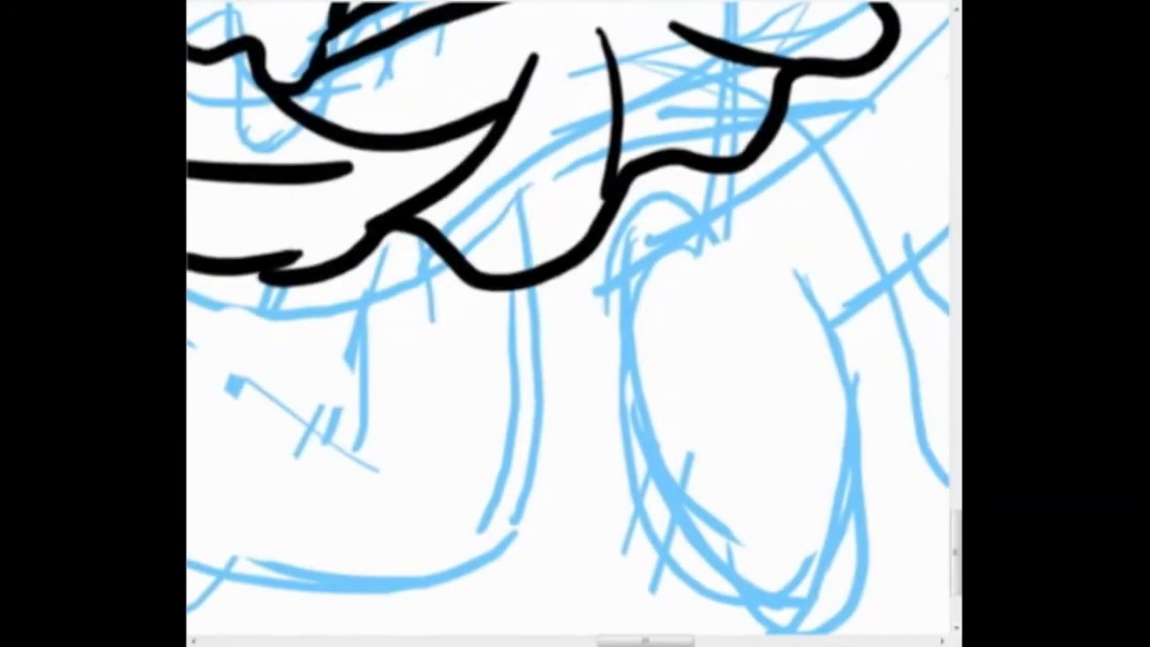
{"action": "scroll", "coordinate": [568, 324], "scroll_direction": "down", "scroll_amount": 5}
{"action": "left_click_drag", "start_coordinate": [331, 176], "coordinate": [502, 565]}
{"action": "left_click_drag", "start_coordinate": [512, 200], "coordinate": [579, 413]}
{"action": "scroll", "coordinate": [568, 324], "scroll_direction": "up", "scroll_amount": 3}
{"action": "left_click_drag", "start_coordinate": [347, 462], "coordinate": [699, 184]}
{"action": "left_click_drag", "start_coordinate": [739, 101], "coordinate": [876, 198]}
{"action": "scroll", "coordinate": [575, 324], "scroll_direction": "down", "scroll_amount": 3}
Ink the cheering character's rear leg in dark grey, from the skirt's hem to the kicked-back foot
{"action": "mouse_move", "coordinate": [652, 175]}
{"action": "left_mouse_down"}
{"action": "mouse_move", "coordinate": [593, 251]}
{"action": "mouse_move", "coordinate": [340, 421]}
{"action": "left_mouse_up"}
{"action": "scroll", "coordinate": [360, 184], "scroll_direction": "down", "scroll_amount": 5}
{"action": "mouse_move", "coordinate": [328, 175]}
{"action": "left_mouse_down"}
{"action": "mouse_move", "coordinate": [334, 309]}
{"action": "mouse_move", "coordinate": [485, 593]}
{"action": "mouse_move", "coordinate": [737, 268]}
{"action": "left_mouse_up"}
{"action": "scroll", "coordinate": [737, 267], "scroll_direction": "up", "scroll_amount": 2}
{"action": "left_click_drag", "start_coordinate": [529, 303], "coordinate": [526, 171]}
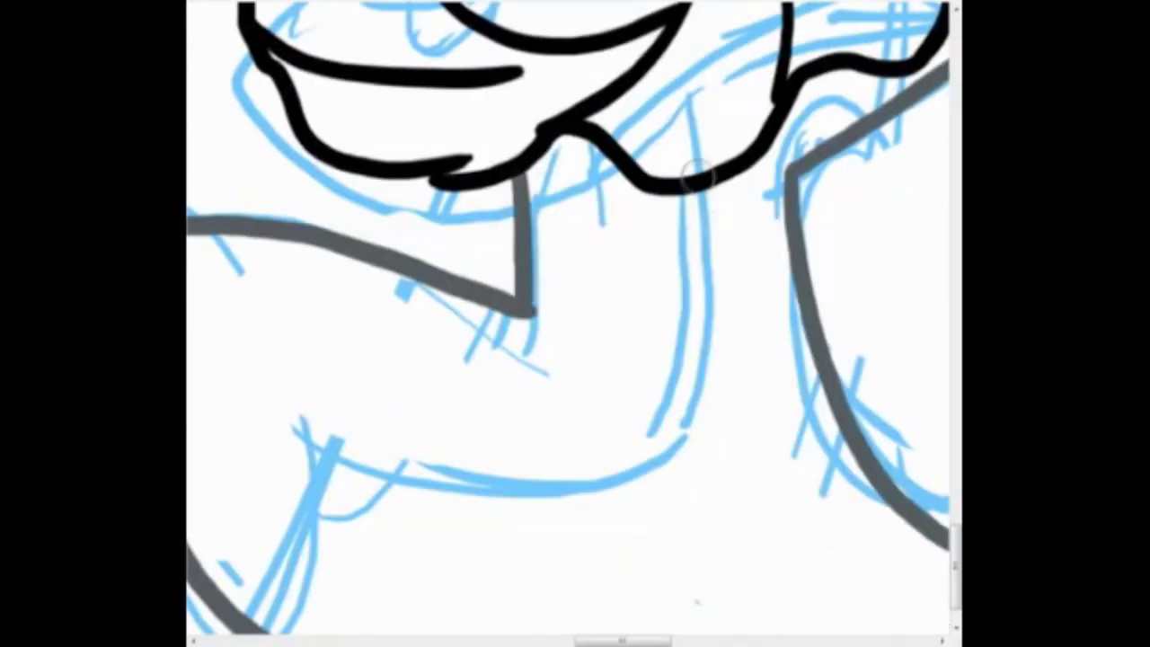
{"action": "left_click_drag", "start_coordinate": [710, 162], "coordinate": [676, 440]}
{"action": "scroll", "coordinate": [676, 441], "scroll_direction": "down", "scroll_amount": 2}
{"action": "left_click_drag", "start_coordinate": [387, 344], "coordinate": [775, 361]}
Ink the curled strip with its squared, eye-marked end below the bent knee in black
{"action": "scroll", "coordinate": [576, 324], "scroll_direction": "up", "scroll_amount": 10}
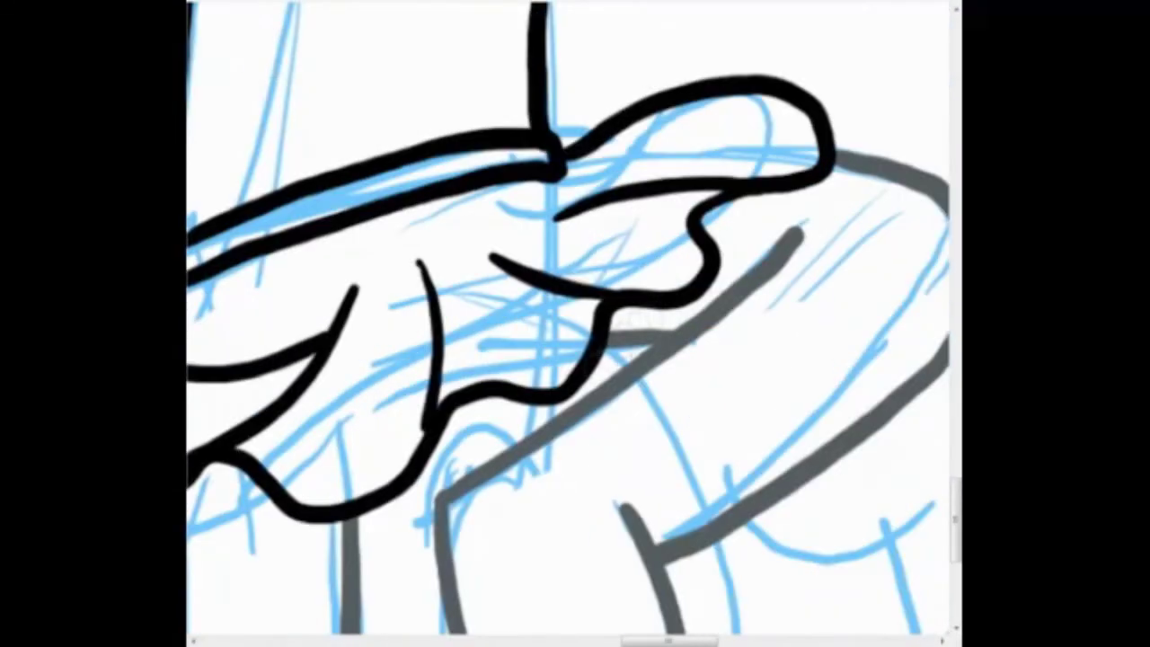
{"action": "scroll", "coordinate": [576, 323], "scroll_direction": "down", "scroll_amount": 6}
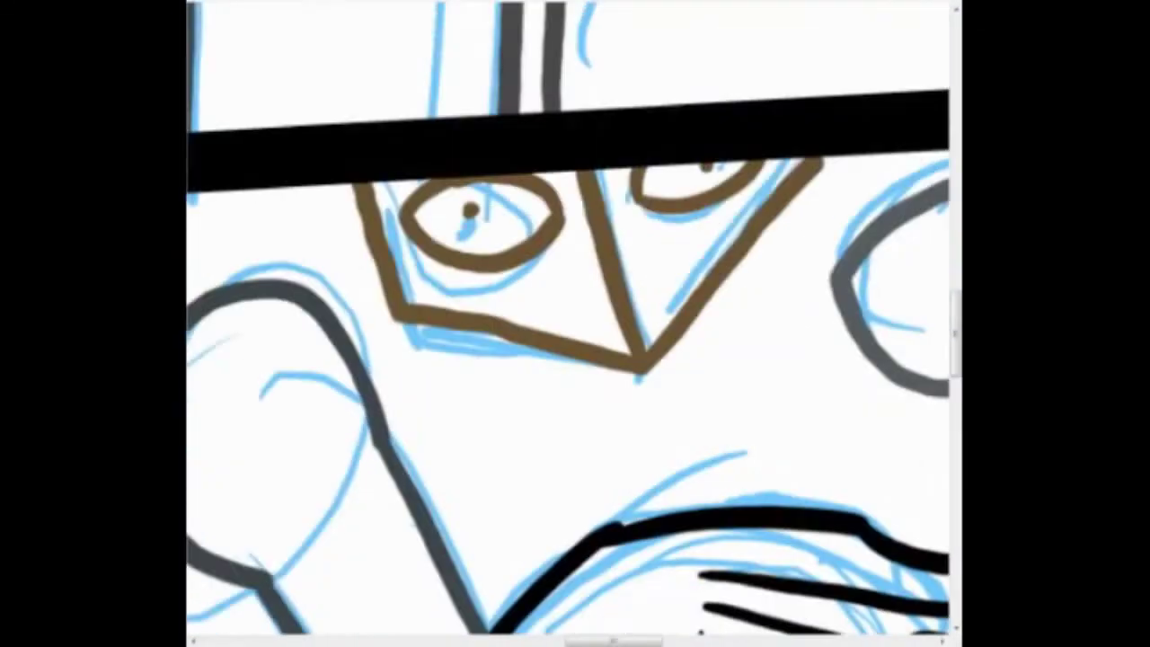
{"action": "scroll", "coordinate": [575, 324], "scroll_direction": "up", "scroll_amount": 6}
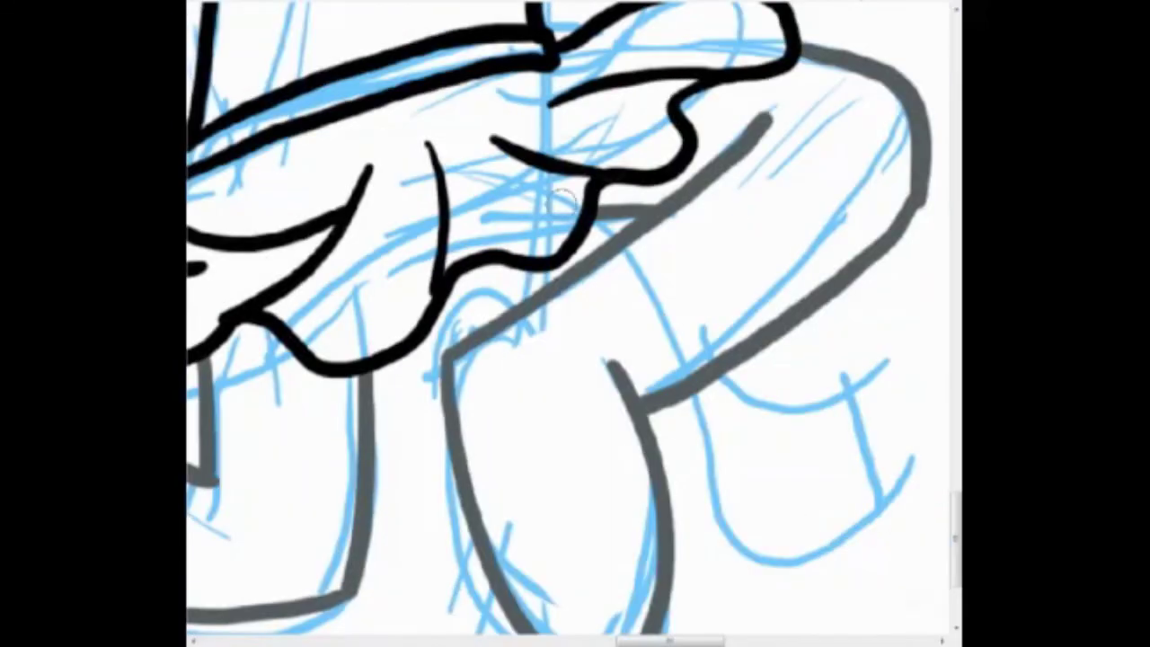
{"action": "left_click_drag", "start_coordinate": [694, 398], "coordinate": [906, 431]}
{"action": "left_click_drag", "start_coordinate": [724, 375], "coordinate": [836, 429]}
{"action": "left_click_drag", "start_coordinate": [837, 381], "coordinate": [909, 429]}
{"action": "left_click_drag", "start_coordinate": [841, 430], "coordinate": [876, 453]}
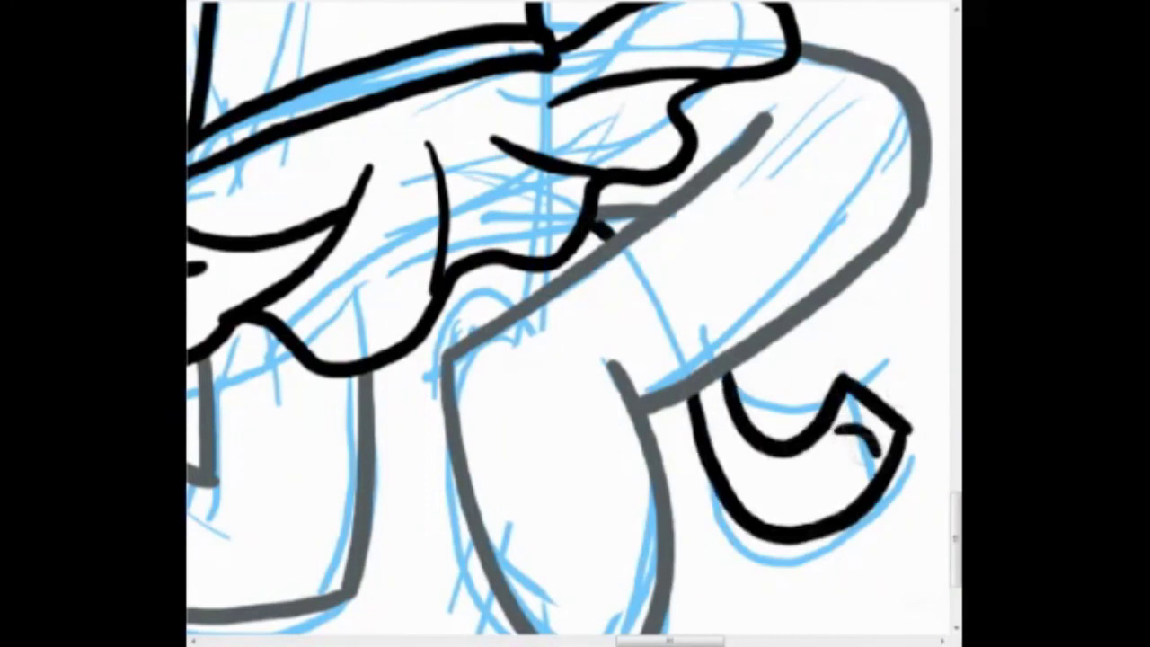
{"action": "scroll", "coordinate": [575, 324], "scroll_direction": "down", "scroll_amount": 4}
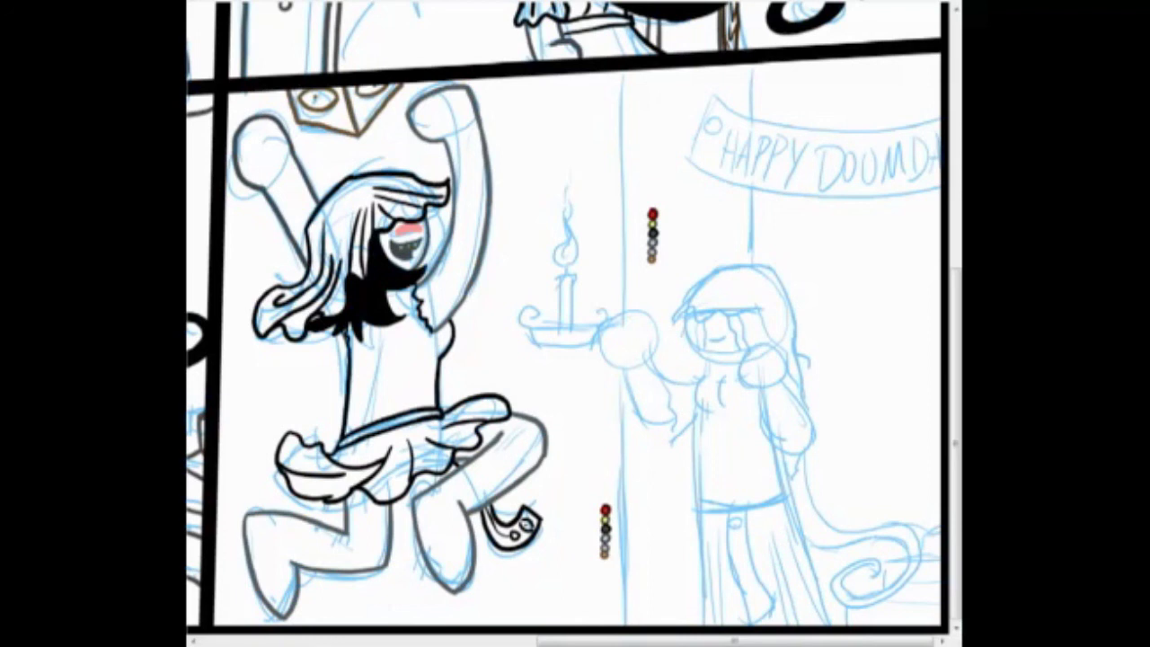
Ink the outer hair outline and wavy fringe of the crying character beside the candle in black
{"action": "scroll", "coordinate": [719, 314], "scroll_direction": "up", "scroll_amount": 5}
{"action": "left_click_drag", "start_coordinate": [403, 303], "coordinate": [701, 270]}
{"action": "mouse_move", "coordinate": [334, 303]}
{"action": "left_mouse_down"}
{"action": "mouse_move", "coordinate": [386, 179]}
{"action": "mouse_move", "coordinate": [746, 99]}
{"action": "left_mouse_up"}
{"action": "left_click_drag", "start_coordinate": [513, 72], "coordinate": [607, 368]}
{"action": "mouse_move", "coordinate": [468, 230]}
{"action": "left_mouse_down"}
{"action": "mouse_move", "coordinate": [467, 307]}
{"action": "mouse_move", "coordinate": [618, 492]}
{"action": "left_mouse_up"}
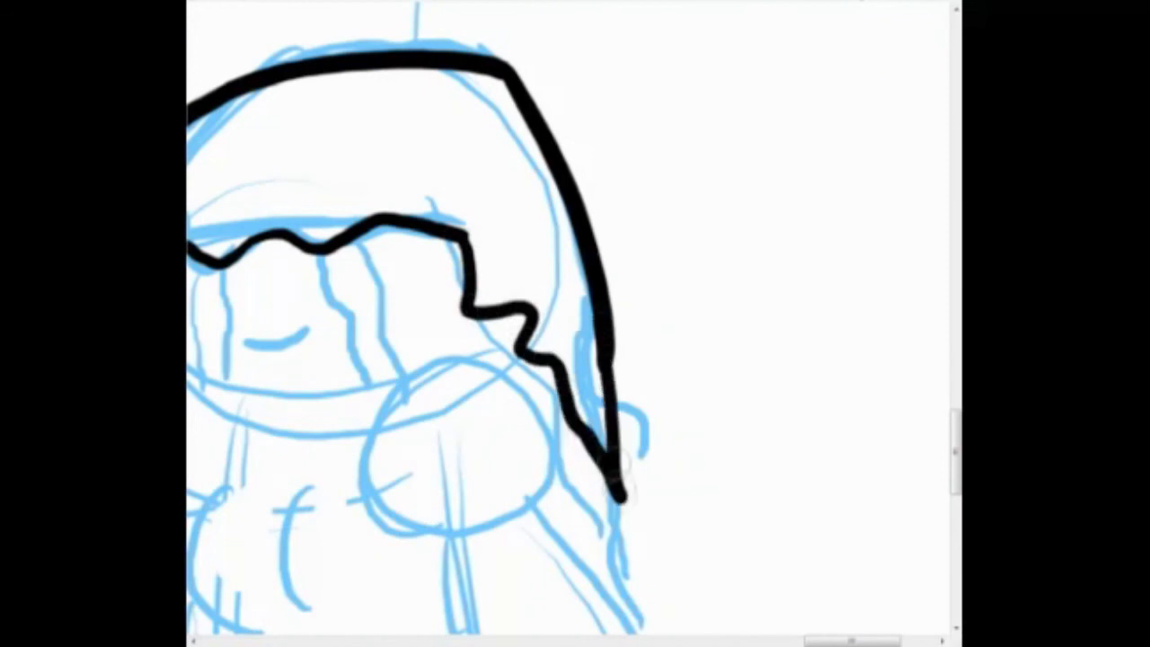
Ink the strand lines in the crying character's fringe and side hair with short tapered black strokes
{"action": "left_click_drag", "start_coordinate": [504, 162], "coordinate": [531, 193]}
{"action": "scroll", "coordinate": [575, 323], "scroll_direction": "down", "scroll_amount": 3}
{"action": "left_click_drag", "start_coordinate": [467, 135], "coordinate": [395, 243]}
{"action": "left_click_drag", "start_coordinate": [593, 143], "coordinate": [611, 211]}
{"action": "mouse_move", "coordinate": [665, 81]}
{"action": "left_mouse_down"}
{"action": "mouse_move", "coordinate": [683, 202]}
{"action": "mouse_move", "coordinate": [652, 247]}
{"action": "mouse_move", "coordinate": [692, 400]}
{"action": "left_mouse_up"}
Ink the crying character's jaw, rounded fist beside the face and bent forearm in dark grey
{"action": "scroll", "coordinate": [575, 324], "scroll_direction": "up", "scroll_amount": 3}
{"action": "mouse_move", "coordinate": [683, 238]}
{"action": "left_mouse_down"}
{"action": "mouse_move", "coordinate": [778, 368]}
{"action": "mouse_move", "coordinate": [611, 213]}
{"action": "left_mouse_up"}
{"action": "mouse_move", "coordinate": [489, 251]}
{"action": "left_mouse_down"}
{"action": "mouse_move", "coordinate": [558, 530]}
{"action": "mouse_move", "coordinate": [611, 225]}
{"action": "mouse_move", "coordinate": [746, 429]}
{"action": "left_mouse_up"}
{"action": "mouse_move", "coordinate": [355, 189]}
{"action": "left_mouse_down"}
{"action": "mouse_move", "coordinate": [493, 387]}
{"action": "mouse_move", "coordinate": [382, 297]}
{"action": "mouse_move", "coordinate": [531, 378]}
{"action": "mouse_move", "coordinate": [593, 360]}
{"action": "left_mouse_up"}
{"action": "key", "text": "ctrl+z"}
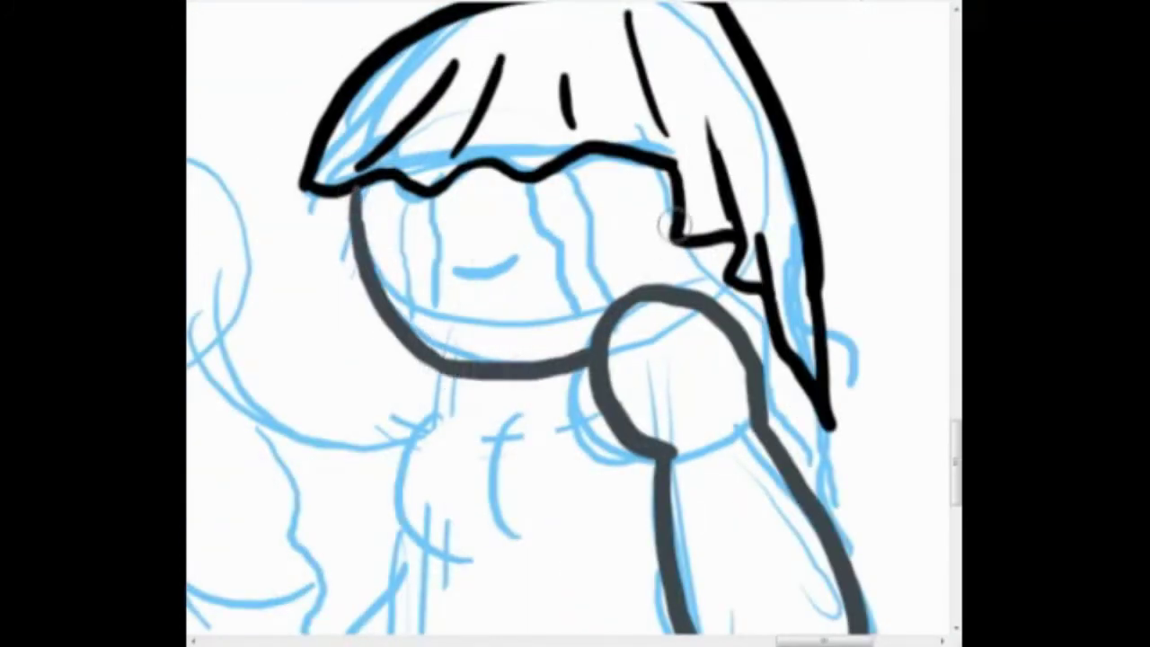
Ink the inner side lock and extend the crying character's long hair down behind the bent arm in black
{"action": "left_click_drag", "start_coordinate": [692, 296], "coordinate": [503, 103]}
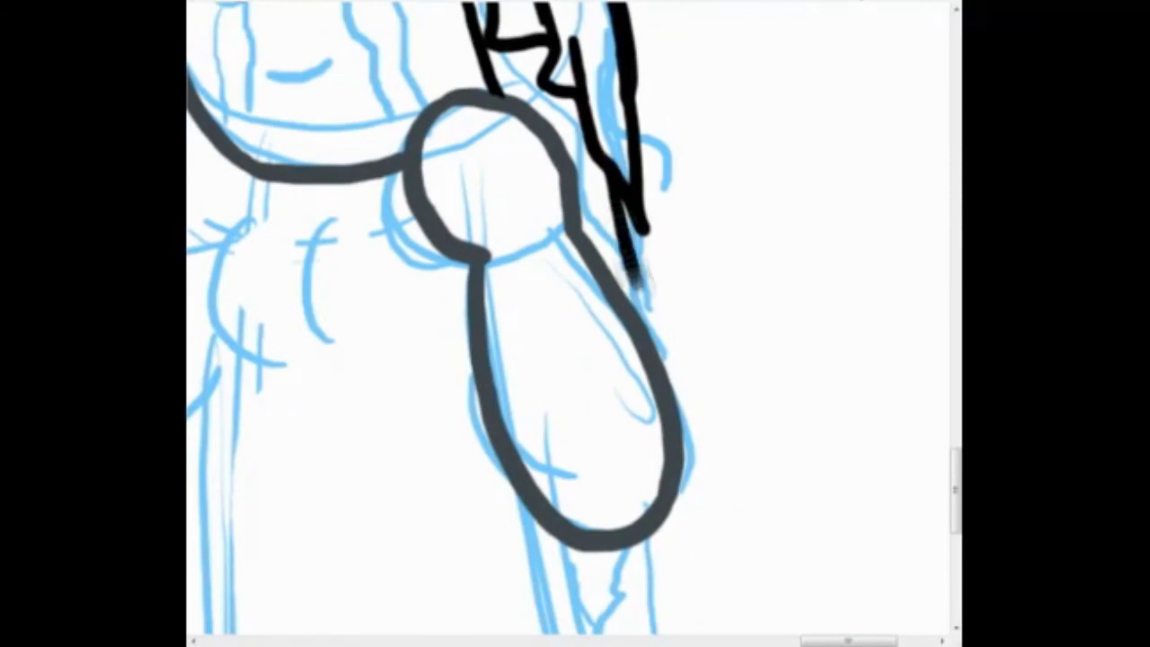
{"action": "left_click_drag", "start_coordinate": [699, 436], "coordinate": [619, 111]}
{"action": "mouse_move", "coordinate": [629, 431]}
{"action": "left_mouse_down"}
{"action": "mouse_move", "coordinate": [431, 206]}
{"action": "mouse_move", "coordinate": [809, 334]}
{"action": "mouse_move", "coordinate": [643, 422]}
{"action": "left_mouse_up"}
Ink the wavy sleeve edges hanging below the crying character's bent elbow in black
{"action": "mouse_move", "coordinate": [355, 235]}
{"action": "left_mouse_down"}
{"action": "mouse_move", "coordinate": [777, 323]}
{"action": "mouse_move", "coordinate": [637, 423]}
{"action": "mouse_move", "coordinate": [629, 373]}
{"action": "mouse_move", "coordinate": [620, 490]}
{"action": "left_mouse_up"}
{"action": "left_click_drag", "start_coordinate": [539, 162], "coordinate": [670, 459]}
{"action": "left_click_drag", "start_coordinate": [509, 238], "coordinate": [449, 381]}
{"action": "left_click_drag", "start_coordinate": [359, 179], "coordinate": [459, 274]}
Ink the two curved chest lines and the collar line under the crying character's chin in black
{"action": "left_click_drag", "start_coordinate": [404, 225], "coordinate": [674, 530]}
{"action": "mouse_move", "coordinate": [436, 235]}
{"action": "left_mouse_down"}
{"action": "mouse_move", "coordinate": [422, 387]}
{"action": "mouse_move", "coordinate": [444, 396]}
{"action": "left_mouse_up"}
{"action": "mouse_move", "coordinate": [369, 232]}
{"action": "left_mouse_down"}
{"action": "mouse_move", "coordinate": [355, 404]}
{"action": "mouse_move", "coordinate": [517, 193]}
{"action": "left_mouse_up"}
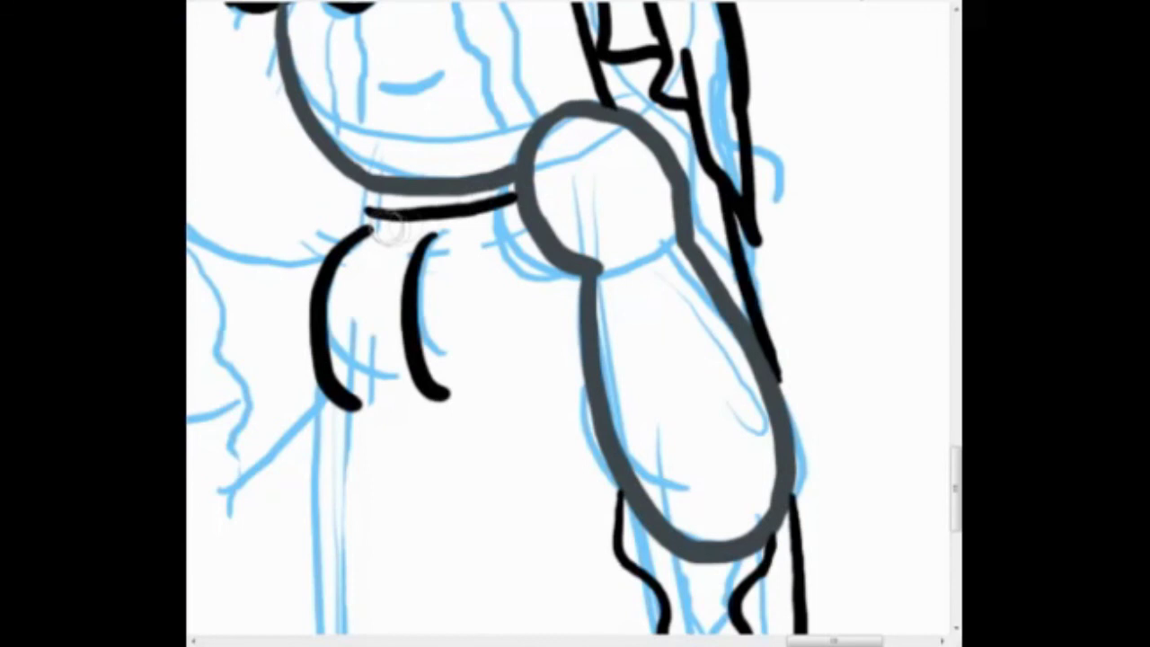
Ink the crying character's long hair sweeping out behind the skirt into a spiral curl in black
{"action": "left_click_drag", "start_coordinate": [340, 423], "coordinate": [340, 139]}
{"action": "mouse_move", "coordinate": [322, 451]}
{"action": "left_mouse_down"}
{"action": "mouse_move", "coordinate": [688, 412]}
{"action": "mouse_move", "coordinate": [701, 400]}
{"action": "left_mouse_up"}
{"action": "left_click_drag", "start_coordinate": [575, 405], "coordinate": [503, 90]}
Ink the hanging belt strip with its flared, eye-marked end and inner cord line in black
{"action": "mouse_move", "coordinate": [454, 143]}
{"action": "left_mouse_down"}
{"action": "mouse_move", "coordinate": [526, 476]}
{"action": "mouse_move", "coordinate": [566, 589]}
{"action": "left_mouse_up"}
{"action": "mouse_move", "coordinate": [395, 148]}
{"action": "left_mouse_down"}
{"action": "mouse_move", "coordinate": [454, 485]}
{"action": "mouse_move", "coordinate": [391, 445]}
{"action": "left_mouse_up"}
{"action": "mouse_move", "coordinate": [400, 472]}
{"action": "left_mouse_down"}
{"action": "mouse_move", "coordinate": [413, 544]}
{"action": "mouse_move", "coordinate": [521, 548]}
{"action": "left_mouse_up"}
{"action": "left_click_drag", "start_coordinate": [430, 517], "coordinate": [490, 526]}
{"action": "mouse_move", "coordinate": [360, 140]}
{"action": "left_mouse_down"}
{"action": "mouse_move", "coordinate": [377, 314]}
{"action": "mouse_move", "coordinate": [449, 469]}
{"action": "left_mouse_up"}
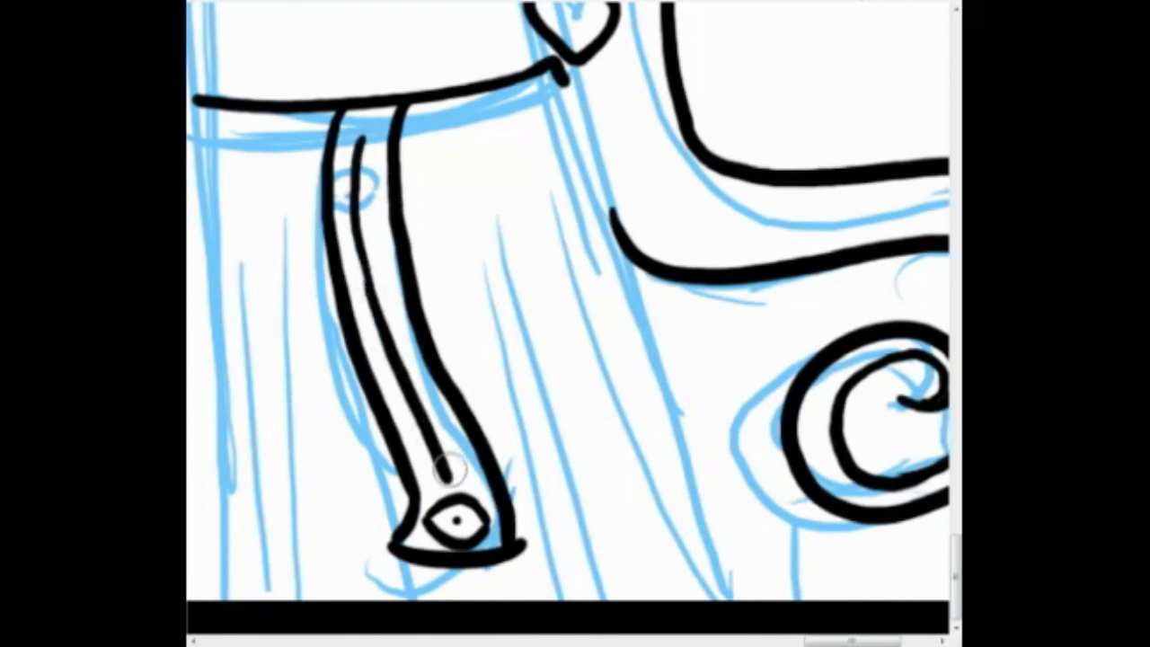
Ink the lower edge and end of the crying character's belt and the skirt's straight front edge in black
{"action": "left_click_drag", "start_coordinate": [404, 127], "coordinate": [564, 86]}
{"action": "scroll", "coordinate": [564, 85], "scroll_direction": "left", "scroll_amount": 3}
{"action": "mouse_move", "coordinate": [310, 97]}
{"action": "left_mouse_down"}
{"action": "mouse_move", "coordinate": [307, 137]}
{"action": "mouse_move", "coordinate": [440, 142]}
{"action": "left_mouse_up"}
{"action": "left_click_drag", "start_coordinate": [310, 146], "coordinate": [349, 463]}
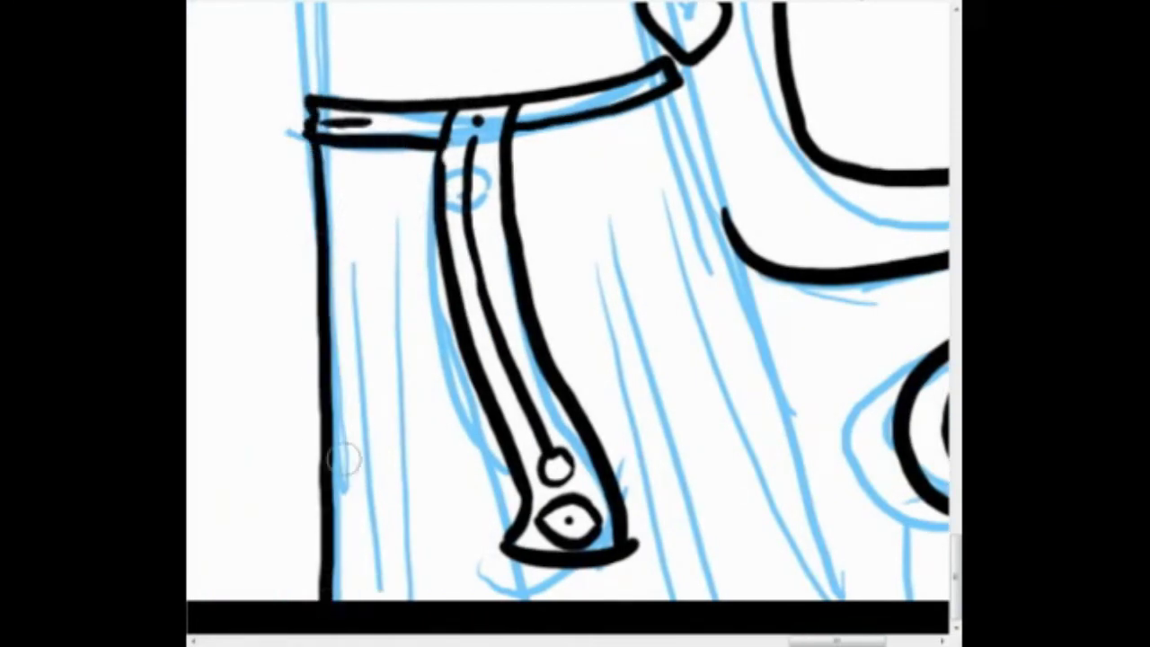
Ink the skirt's slanted back edge and its long tapered fold lines in black
{"action": "scroll", "coordinate": [575, 324], "scroll_direction": "right", "scroll_amount": 8}
{"action": "mouse_move", "coordinate": [364, 85]}
{"action": "left_mouse_down"}
{"action": "mouse_move", "coordinate": [555, 514]}
{"action": "mouse_move", "coordinate": [625, 598]}
{"action": "left_mouse_up"}
{"action": "left_click_drag", "start_coordinate": [359, 256], "coordinate": [468, 598]}
{"action": "left_click_drag", "start_coordinate": [319, 319], "coordinate": [414, 597]}
{"action": "left_click_drag", "start_coordinate": [333, 403], "coordinate": [404, 597]}
{"action": "scroll", "coordinate": [575, 324], "scroll_direction": "left", "scroll_amount": 8}
{"action": "left_click_drag", "start_coordinate": [396, 315], "coordinate": [418, 597]}
{"action": "left_click_drag", "start_coordinate": [448, 421], "coordinate": [474, 584]}
{"action": "left_click_drag", "start_coordinate": [611, 553], "coordinate": [642, 598]}
{"action": "scroll", "coordinate": [576, 324], "scroll_direction": "down", "scroll_amount": 2}
Ink the crying character's torso side and the outstretched arm's short sleeve with its wavy cuff in black
{"action": "scroll", "coordinate": [575, 323], "scroll_direction": "up", "scroll_amount": 8}
{"action": "left_click_drag", "start_coordinate": [481, 126], "coordinate": [476, 471]}
{"action": "scroll", "coordinate": [575, 323], "scroll_direction": "up", "scroll_amount": 3}
{"action": "left_click_drag", "start_coordinate": [438, 220], "coordinate": [553, 232]}
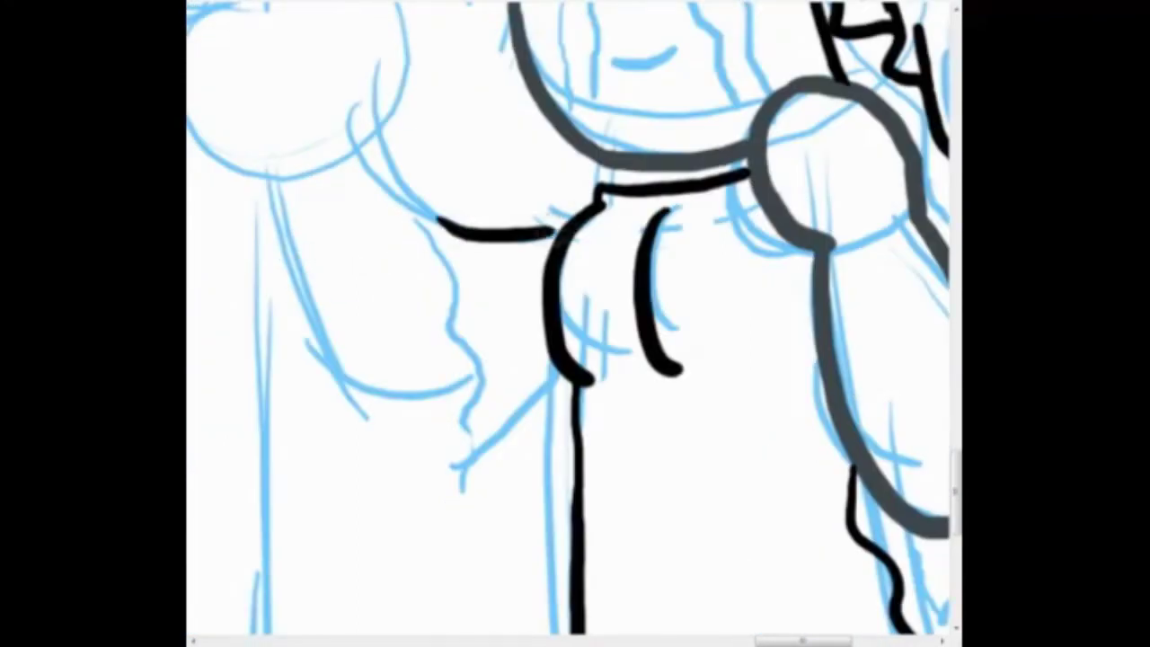
{"action": "mouse_move", "coordinate": [442, 218]}
{"action": "left_mouse_down"}
{"action": "mouse_move", "coordinate": [503, 472]}
{"action": "mouse_move", "coordinate": [562, 400]}
{"action": "mouse_move", "coordinate": [622, 229]}
{"action": "mouse_move", "coordinate": [454, 193]}
{"action": "mouse_move", "coordinate": [476, 414]}
{"action": "left_mouse_up"}
Ink the crying character's outstretched rounded hand and forearm below the candle holder in dark grey
{"action": "scroll", "coordinate": [575, 323], "scroll_direction": "up", "scroll_amount": 4}
{"action": "scroll", "coordinate": [575, 324], "scroll_direction": "left", "scroll_amount": 3}
{"action": "scroll", "coordinate": [575, 324], "scroll_direction": "left", "scroll_amount": 3}
{"action": "scroll", "coordinate": [575, 324], "scroll_direction": "up", "scroll_amount": 2}
{"action": "scroll", "coordinate": [507, 306], "scroll_direction": "down", "scroll_amount": 4}
{"action": "scroll", "coordinate": [508, 306], "scroll_direction": "right", "scroll_amount": 4}
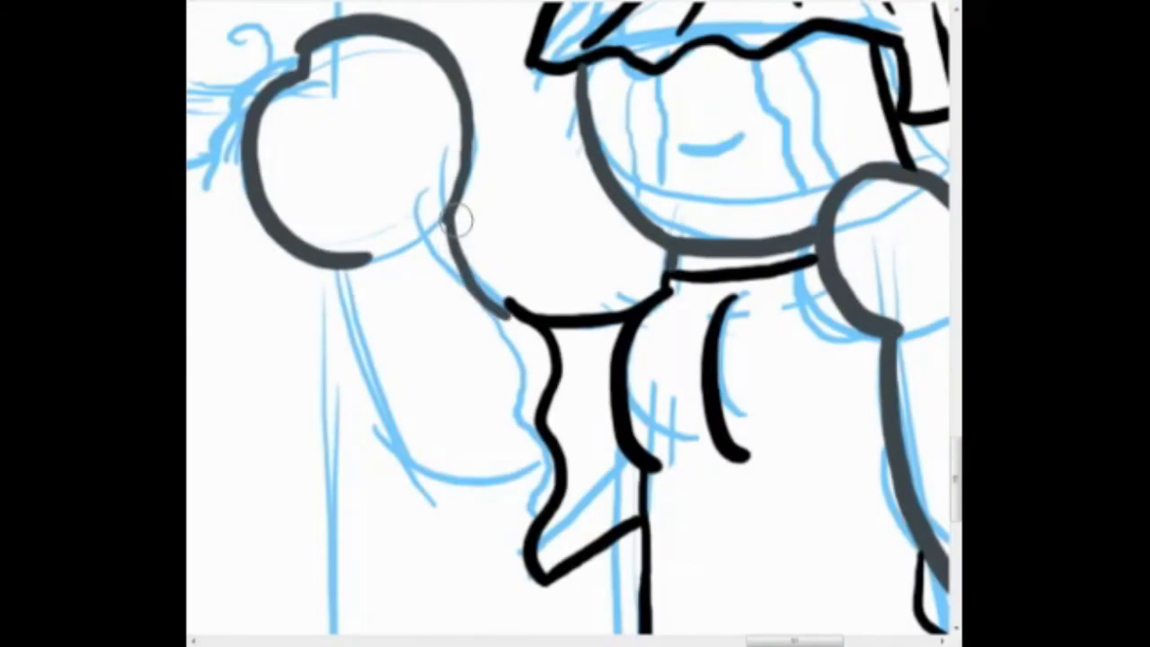
{"action": "mouse_move", "coordinate": [355, 274]}
{"action": "left_mouse_down"}
{"action": "mouse_move", "coordinate": [467, 422]}
{"action": "mouse_move", "coordinate": [559, 472]}
{"action": "left_mouse_up"}
Ink the candle holder's dish with its two curled ends and the handle joining the hand in olive grey
{"action": "scroll", "coordinate": [729, 169], "scroll_direction": "up", "scroll_amount": 5}
{"action": "scroll", "coordinate": [729, 169], "scroll_direction": "left", "scroll_amount": 3}
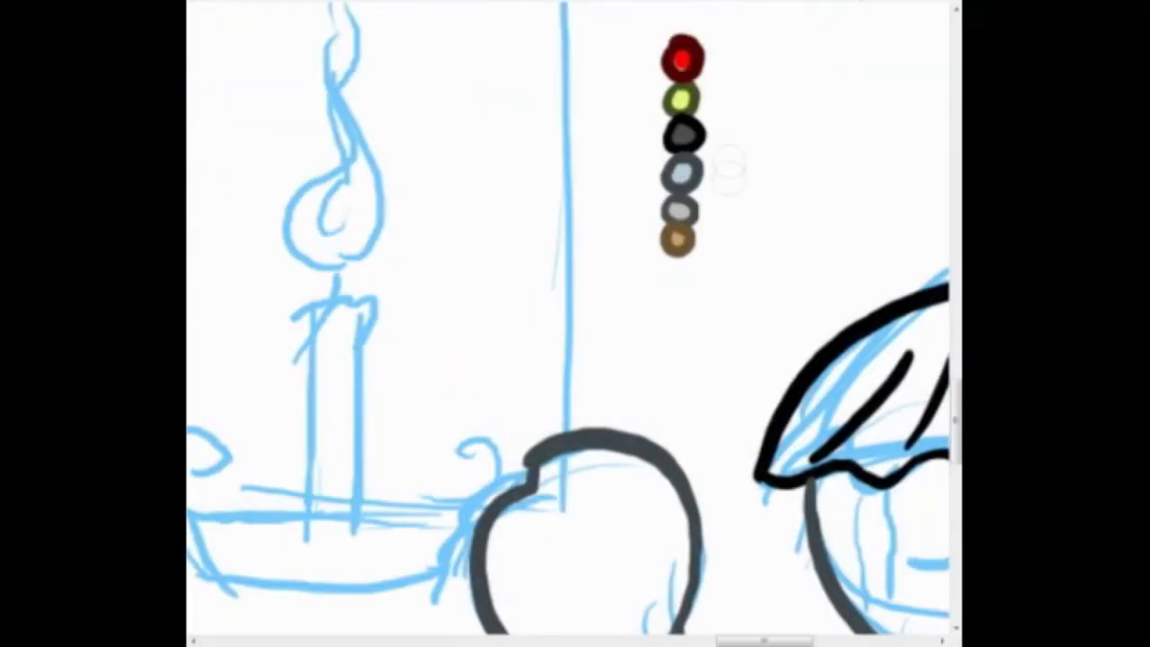
{"action": "scroll", "coordinate": [729, 169], "scroll_direction": "down", "scroll_amount": 4}
{"action": "scroll", "coordinate": [729, 168], "scroll_direction": "left", "scroll_amount": 3}
{"action": "left_click_drag", "start_coordinate": [642, 252], "coordinate": [670, 301]}
{"action": "mouse_move", "coordinate": [408, 247]}
{"action": "left_mouse_down"}
{"action": "mouse_move", "coordinate": [359, 297]}
{"action": "mouse_move", "coordinate": [654, 310]}
{"action": "left_mouse_up"}
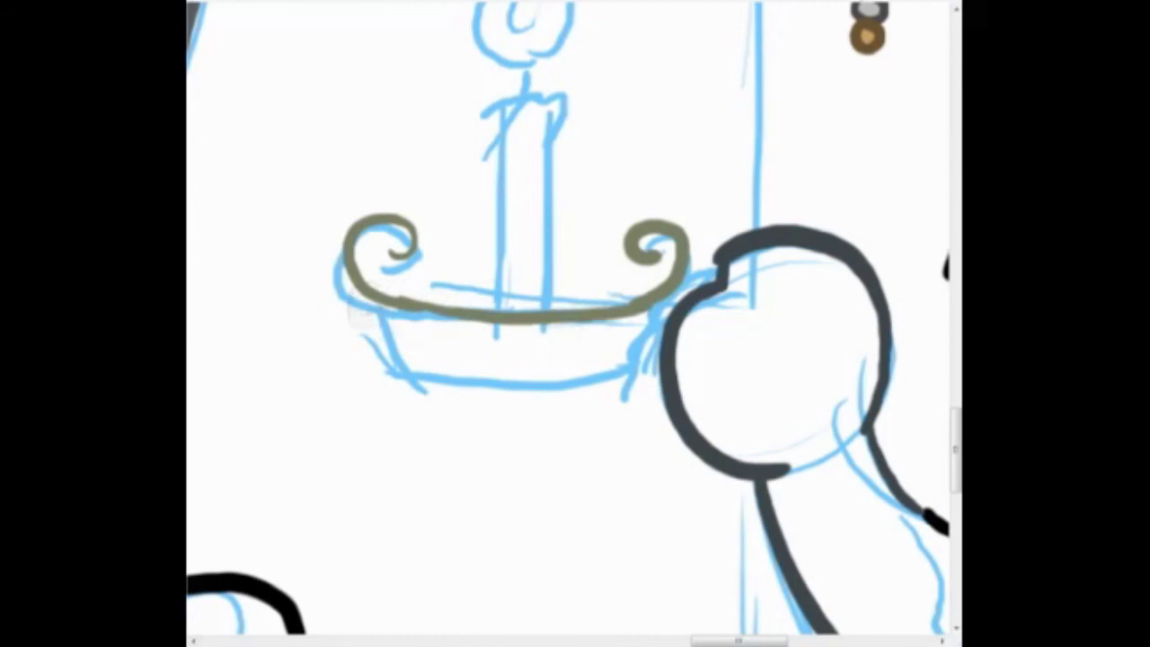
{"action": "left_click_drag", "start_coordinate": [633, 364], "coordinate": [405, 386]}
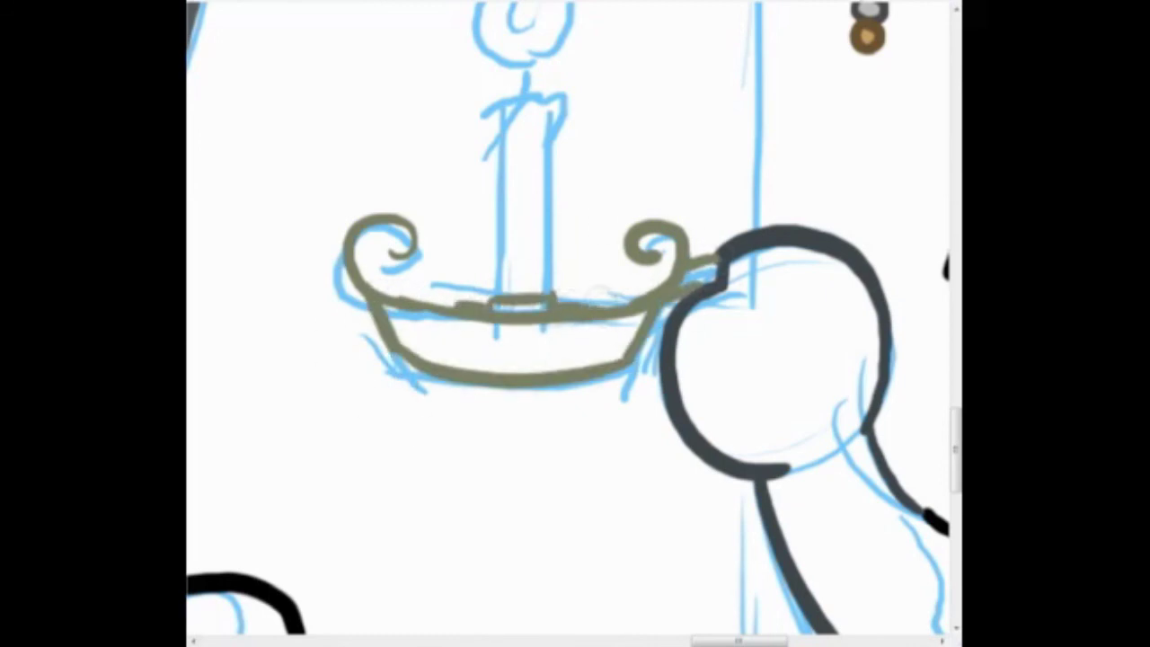
Ink the candle with its dripping wax and wick in dark grey, and its twisting flame in dark olive green
{"action": "scroll", "coordinate": [575, 324], "scroll_direction": "up", "scroll_amount": 3}
{"action": "scroll", "coordinate": [575, 323], "scroll_direction": "right", "scroll_amount": 3}
{"action": "left_click_drag", "start_coordinate": [417, 270], "coordinate": [429, 336]}
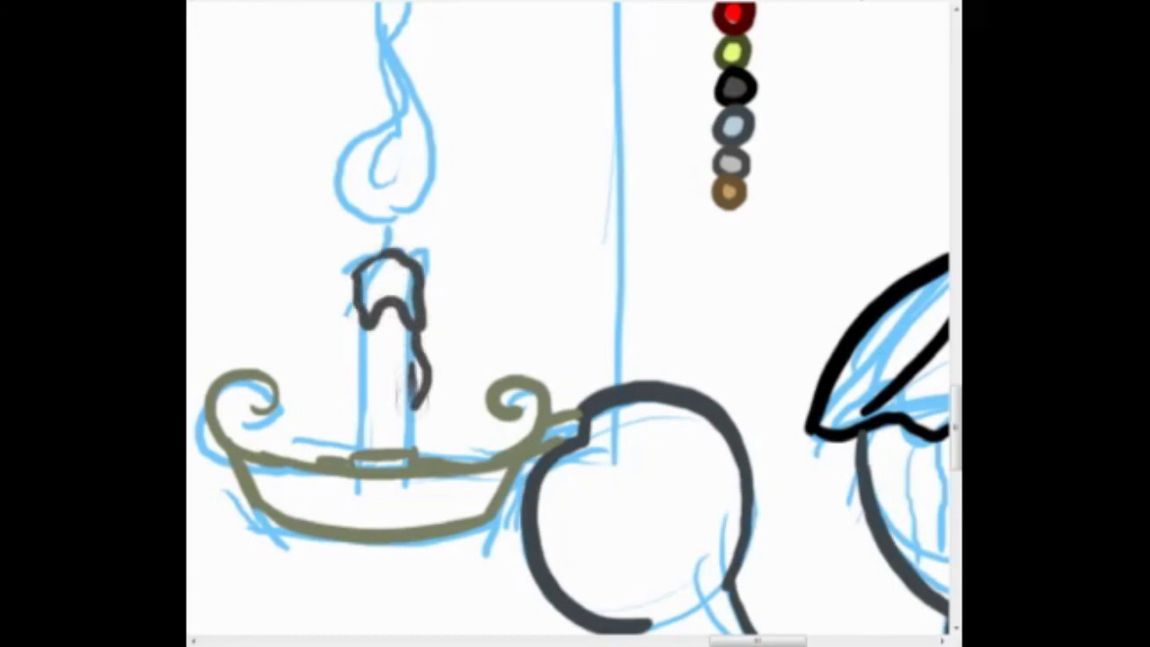
{"action": "left_click_drag", "start_coordinate": [409, 388], "coordinate": [414, 451]}
{"action": "left_click_drag", "start_coordinate": [366, 324], "coordinate": [363, 441]}
{"action": "scroll", "coordinate": [391, 295], "scroll_direction": "up", "scroll_amount": 2}
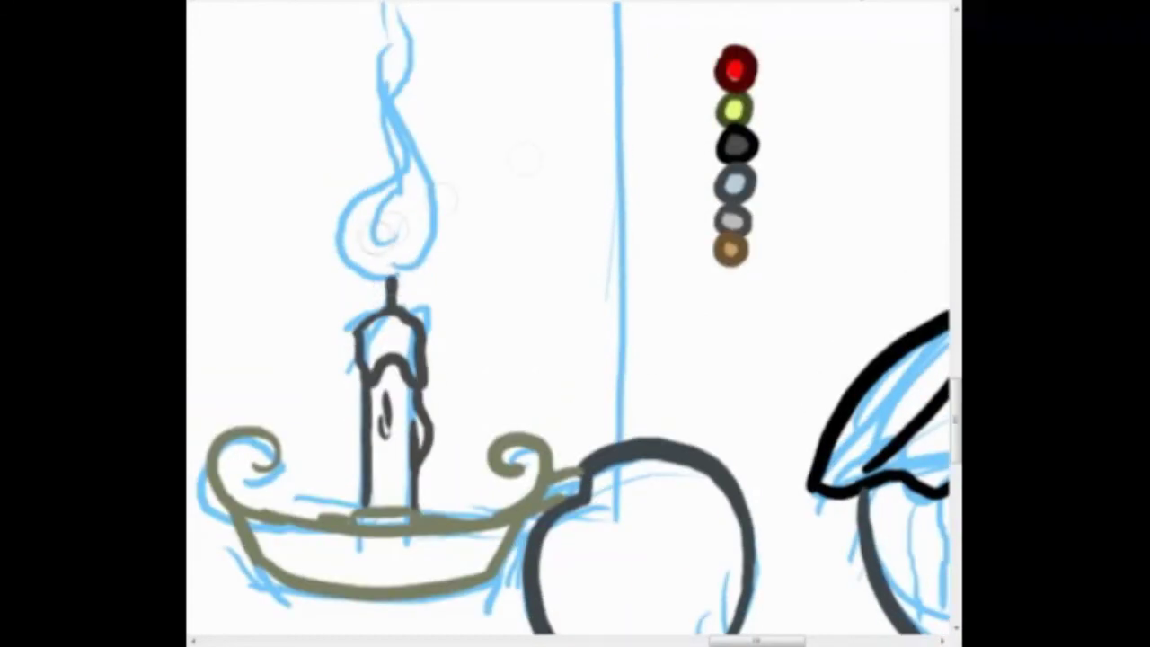
{"action": "mouse_move", "coordinate": [386, 280]}
{"action": "left_mouse_down"}
{"action": "mouse_move", "coordinate": [387, 81]}
{"action": "mouse_move", "coordinate": [419, 115]}
{"action": "mouse_move", "coordinate": [382, 175]}
{"action": "left_mouse_up"}
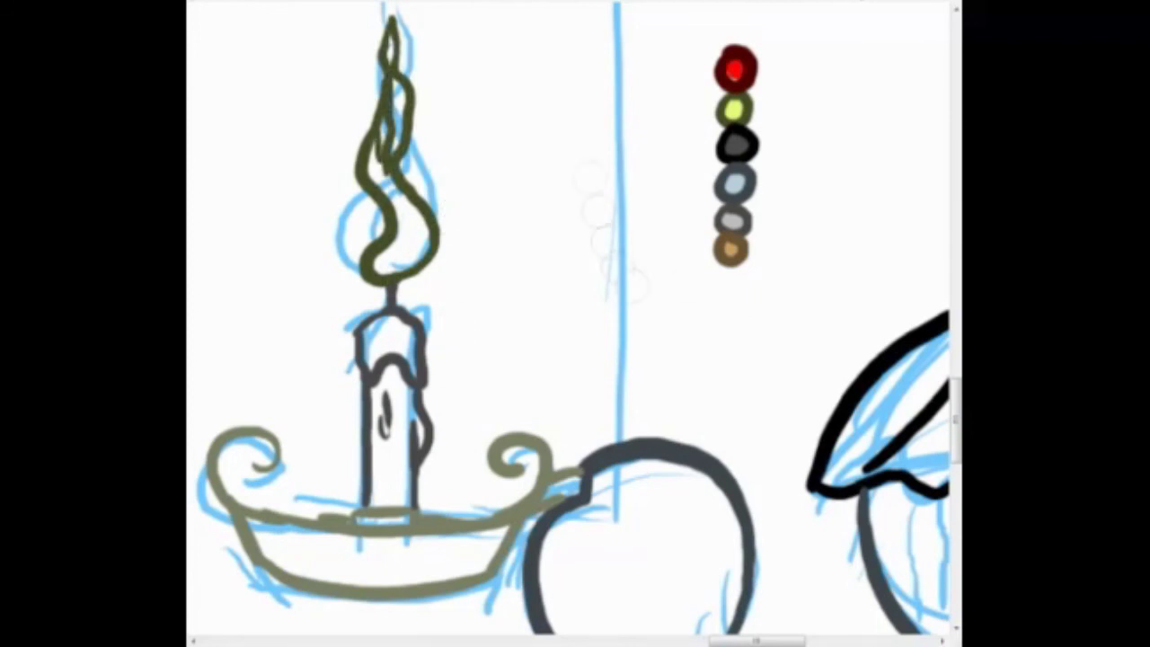
Ink the crying character's small curved mouth and the wavy tear streams down both cheeks in dark grey
{"action": "scroll", "coordinate": [576, 323], "scroll_direction": "right", "scroll_amount": 15}
{"action": "scroll", "coordinate": [575, 324], "scroll_direction": "down", "scroll_amount": 8}
{"action": "left_click_drag", "start_coordinate": [457, 290], "coordinate": [520, 286]}
{"action": "scroll", "coordinate": [575, 324], "scroll_direction": "left", "scroll_amount": 3}
{"action": "left_click_drag", "start_coordinate": [673, 185], "coordinate": [719, 305]}
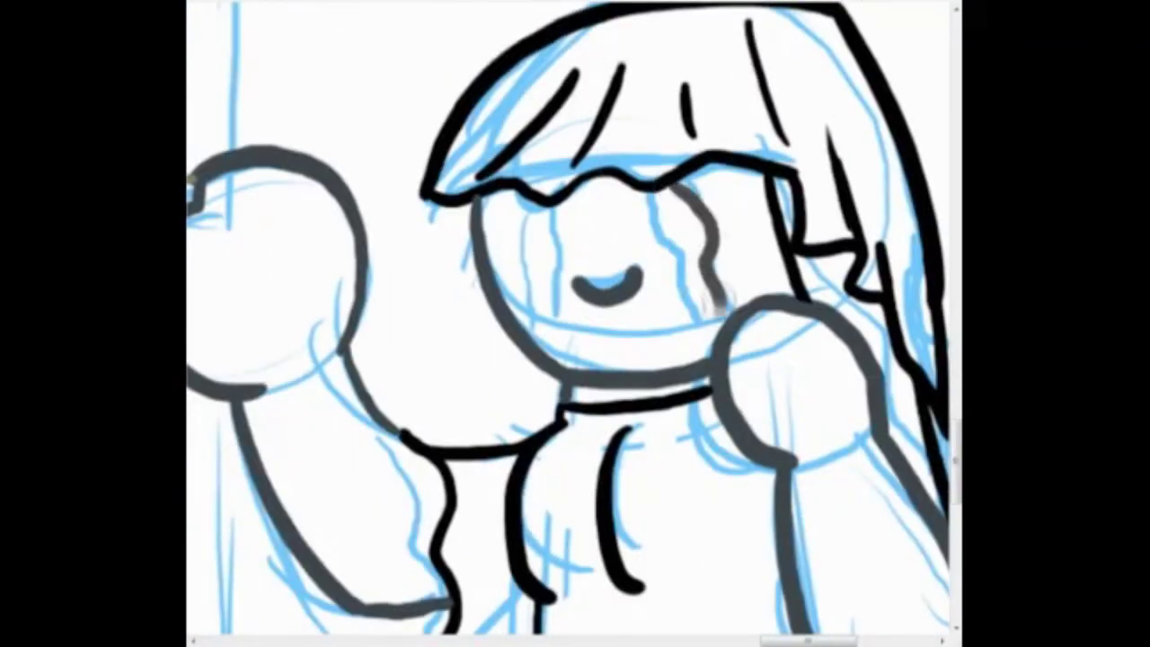
{"action": "left_click_drag", "start_coordinate": [710, 162], "coordinate": [730, 310]}
{"action": "left_click_drag", "start_coordinate": [539, 206], "coordinate": [530, 341]}
{"action": "left_click_drag", "start_coordinate": [516, 184], "coordinate": [508, 324]}
Add tapered black fold lines to the crying character's top above the belt
{"action": "scroll", "coordinate": [575, 323], "scroll_direction": "down", "scroll_amount": 8}
{"action": "scroll", "coordinate": [576, 323], "scroll_direction": "right", "scroll_amount": 1}
{"action": "left_click_drag", "start_coordinate": [701, 417], "coordinate": [730, 566]}
{"action": "left_click_drag", "start_coordinate": [539, 297], "coordinate": [566, 544]}
{"action": "left_click_drag", "start_coordinate": [611, 445], "coordinate": [631, 536]}
{"action": "left_click_drag", "start_coordinate": [777, 472], "coordinate": [786, 555]}
{"action": "left_click_drag", "start_coordinate": [814, 509], "coordinate": [822, 537]}
{"action": "scroll", "coordinate": [557, 310], "scroll_direction": "down", "scroll_amount": 8}
{"action": "scroll", "coordinate": [557, 310], "scroll_direction": "left", "scroll_amount": 2}
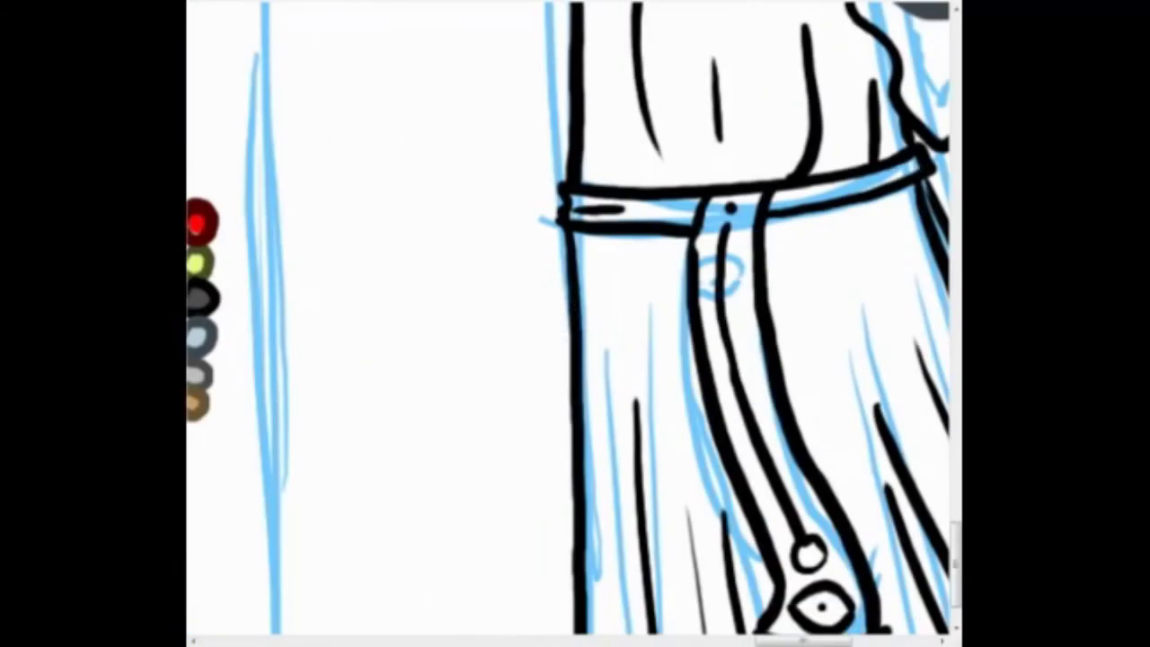
Fill the crying character's long trailing hair, including its spiral curl, with black and clear the selection
{"action": "scroll", "coordinate": [575, 324], "scroll_direction": "down", "scroll_amount": 3}
{"action": "scroll", "coordinate": [575, 324], "scroll_direction": "up", "scroll_amount": 3}
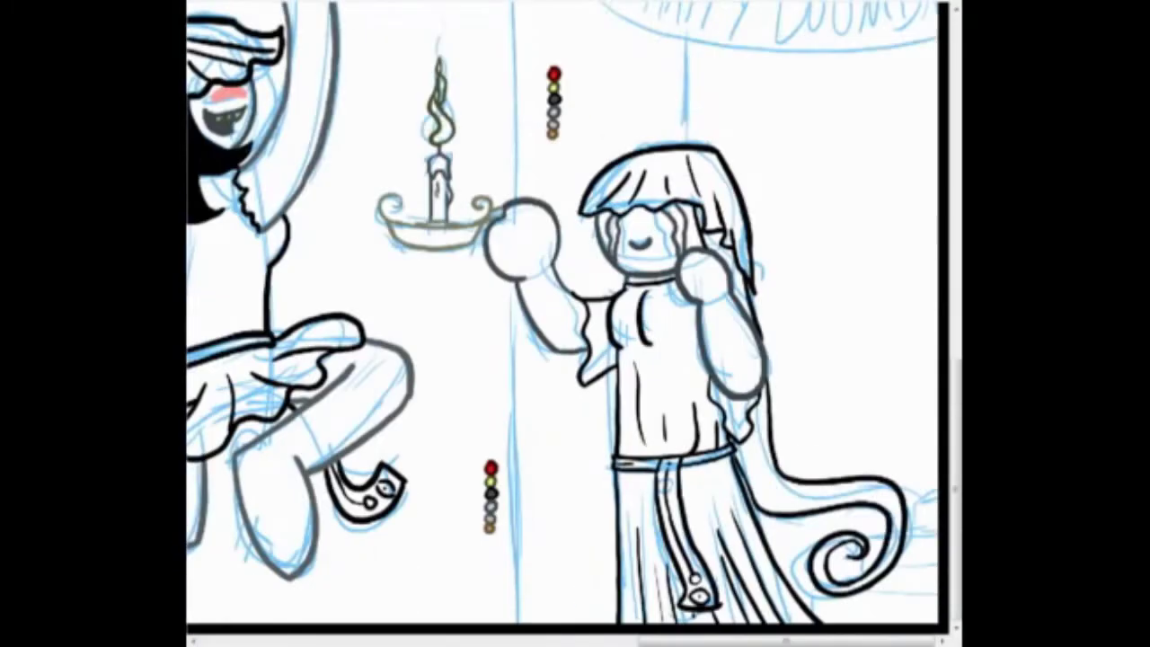
{"action": "scroll", "coordinate": [575, 324], "scroll_direction": "up", "scroll_amount": 3}
{"action": "scroll", "coordinate": [575, 323], "scroll_direction": "up", "scroll_amount": 4}
{"action": "key", "text": "shift+F5"}
{"action": "key", "text": "Return"}
{"action": "key", "text": "ctrl+d"}
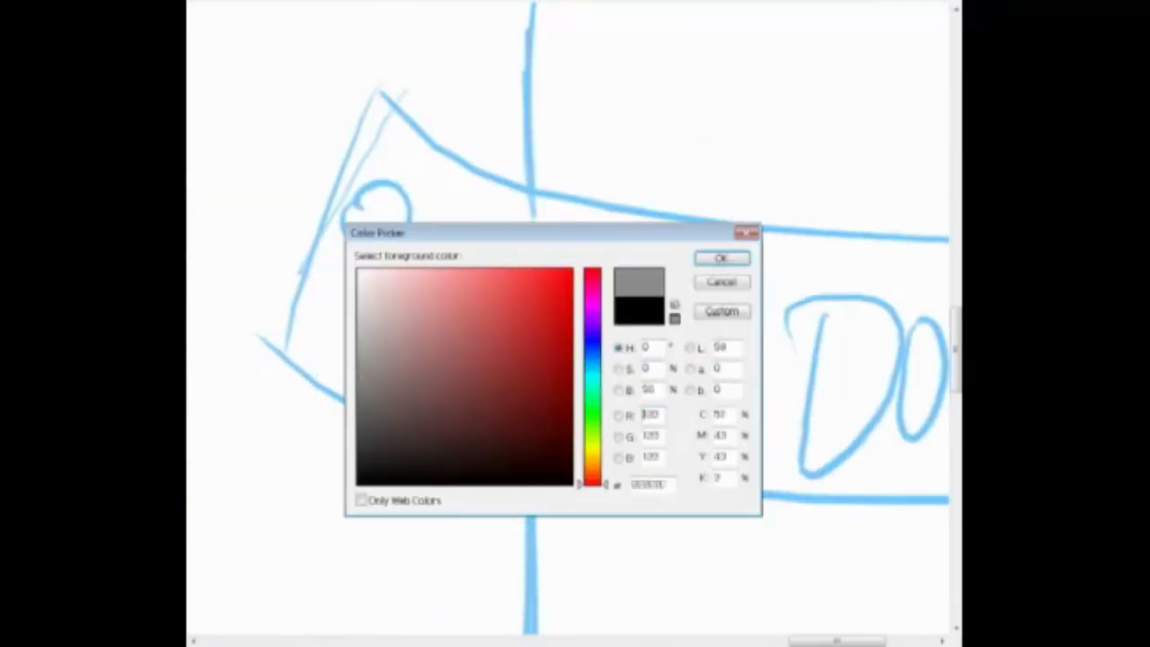
Ink the hanging banner's curved outline and small corner hole in mid grey
{"action": "key", "text": "Return"}
{"action": "left_click_drag", "start_coordinate": [364, 110], "coordinate": [310, 395]}
{"action": "left_click_drag", "start_coordinate": [249, 106], "coordinate": [814, 216]}
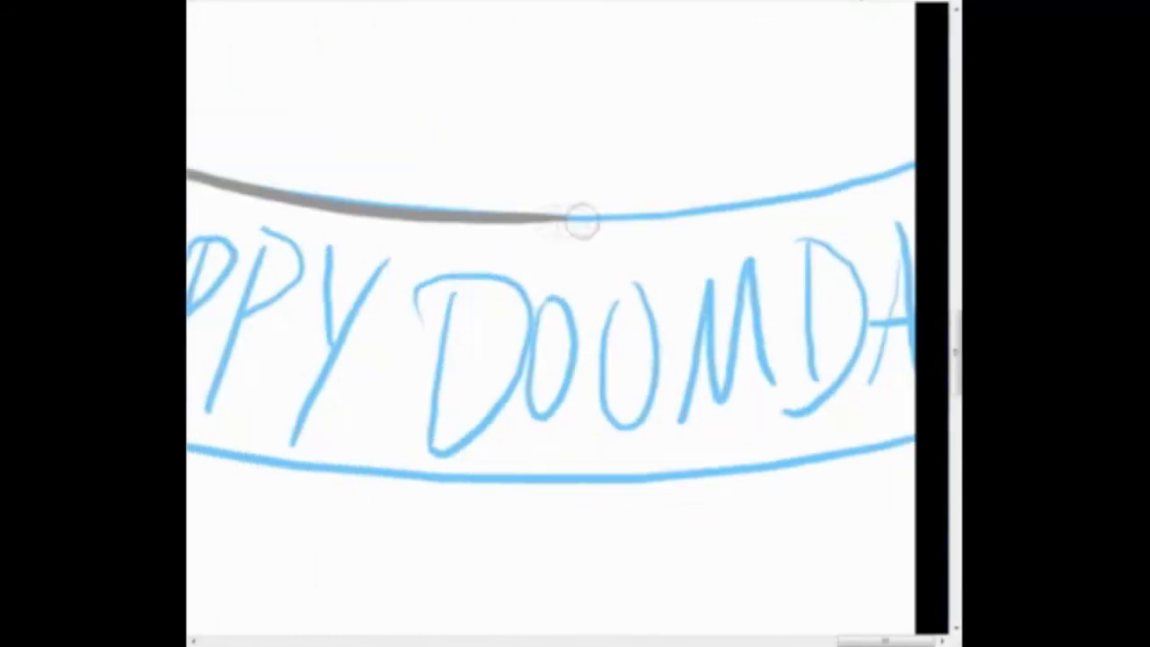
{"action": "mouse_move", "coordinate": [194, 229]}
{"action": "left_mouse_down"}
{"action": "mouse_move", "coordinate": [513, 257]}
{"action": "mouse_move", "coordinate": [912, 239]}
{"action": "left_mouse_up"}
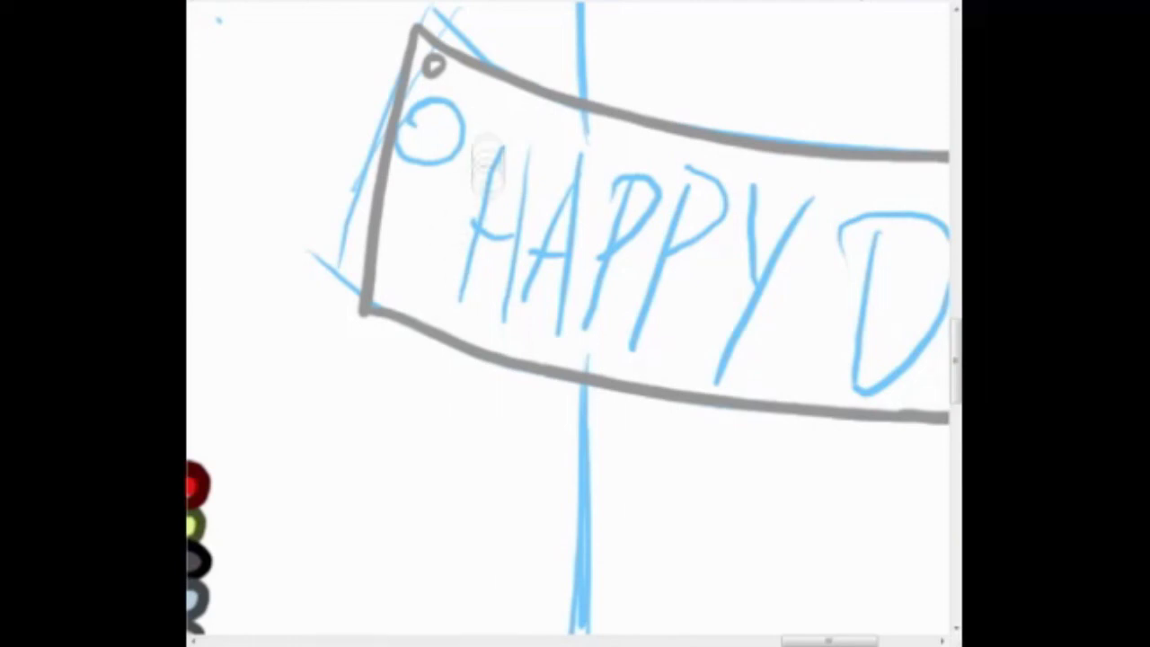
Letter the word "HAPPY" on the banner in grey capitals
{"action": "left_click_drag", "start_coordinate": [489, 142], "coordinate": [476, 301]}
{"action": "left_click_drag", "start_coordinate": [538, 136], "coordinate": [520, 320]}
{"action": "left_click_drag", "start_coordinate": [480, 239], "coordinate": [543, 230]}
{"action": "mouse_move", "coordinate": [588, 158]}
{"action": "left_mouse_down"}
{"action": "mouse_move", "coordinate": [548, 334]}
{"action": "mouse_move", "coordinate": [622, 340]}
{"action": "left_mouse_up"}
{"action": "left_click_drag", "start_coordinate": [565, 270], "coordinate": [614, 262]}
{"action": "left_click_drag", "start_coordinate": [650, 192], "coordinate": [636, 342]}
{"action": "mouse_move", "coordinate": [697, 190]}
{"action": "left_mouse_down"}
{"action": "mouse_move", "coordinate": [680, 345]}
{"action": "mouse_move", "coordinate": [699, 268]}
{"action": "mouse_move", "coordinate": [521, 108]}
{"action": "mouse_move", "coordinate": [545, 195]}
{"action": "left_mouse_up"}
{"action": "left_click_drag", "start_coordinate": [571, 148], "coordinate": [503, 312]}
Letter the word "DOOMDAY" after "HAPPY" on the banner in grey capitals, redoing the stray strokes
{"action": "mouse_move", "coordinate": [632, 154]}
{"action": "left_mouse_down"}
{"action": "mouse_move", "coordinate": [604, 333]}
{"action": "mouse_move", "coordinate": [631, 325]}
{"action": "left_mouse_up"}
{"action": "key", "text": "ctrl+z"}
{"action": "left_click_drag", "start_coordinate": [665, 180], "coordinate": [521, 173]}
{"action": "left_click_drag", "start_coordinate": [492, 162], "coordinate": [485, 314]}
{"action": "left_click_drag", "start_coordinate": [601, 169], "coordinate": [603, 180]}
{"action": "mouse_move", "coordinate": [666, 166]}
{"action": "left_mouse_down"}
{"action": "mouse_move", "coordinate": [711, 178]}
{"action": "mouse_move", "coordinate": [705, 296]}
{"action": "left_mouse_up"}
{"action": "left_click_drag", "start_coordinate": [759, 148], "coordinate": [763, 297]}
{"action": "mouse_move", "coordinate": [719, 166]}
{"action": "left_mouse_down"}
{"action": "mouse_move", "coordinate": [757, 157]}
{"action": "mouse_move", "coordinate": [791, 301]}
{"action": "left_mouse_up"}
{"action": "key", "text": "ctrl+z"}
{"action": "mouse_move", "coordinate": [796, 148]}
{"action": "left_mouse_down"}
{"action": "mouse_move", "coordinate": [792, 297]}
{"action": "mouse_move", "coordinate": [809, 292]}
{"action": "mouse_move", "coordinate": [885, 144]}
{"action": "left_mouse_up"}
{"action": "mouse_move", "coordinate": [885, 144]}
{"action": "left_mouse_down"}
{"action": "mouse_move", "coordinate": [926, 270]}
{"action": "mouse_move", "coordinate": [934, 206]}
{"action": "left_mouse_up"}
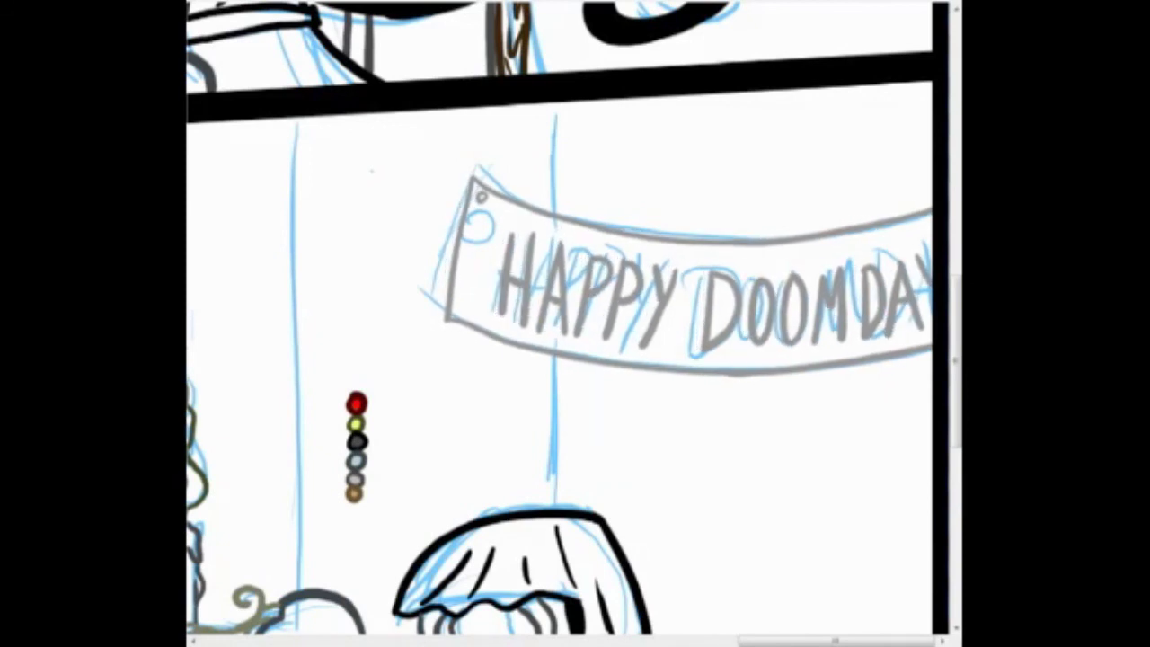
Ink the stacked, stepped background object behind the hair's spiral curl in grey, up to the panel border
{"action": "key", "text": "ctrl+plus"}
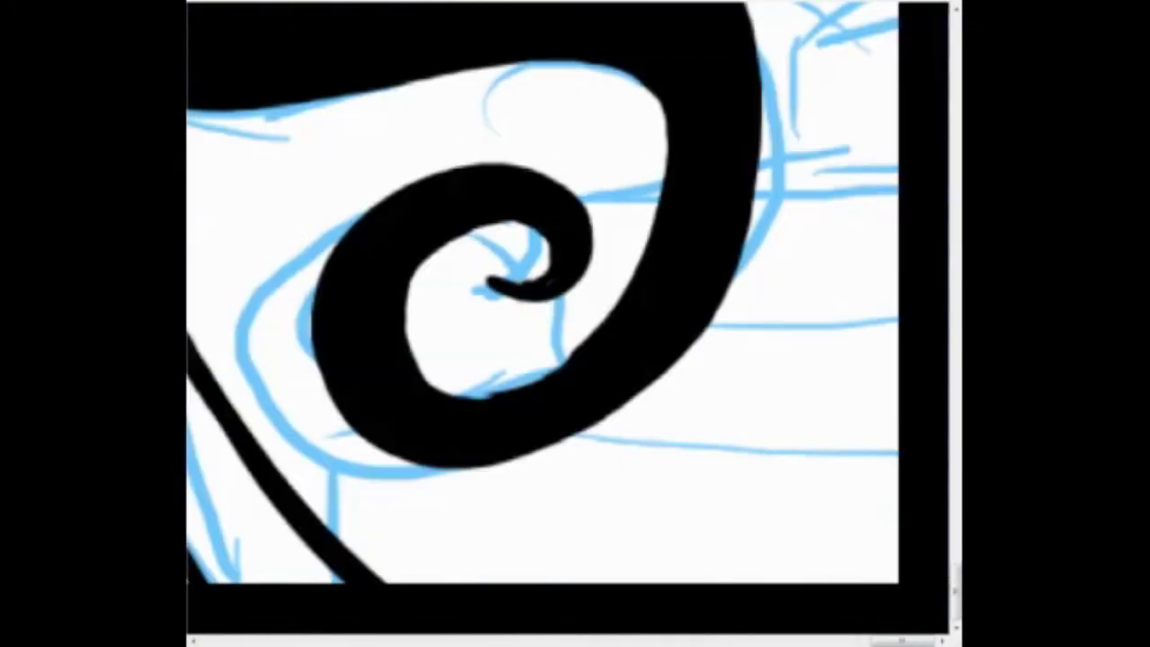
{"action": "left_click_drag", "start_coordinate": [340, 539], "coordinate": [340, 422]}
{"action": "left_click_drag", "start_coordinate": [539, 445], "coordinate": [899, 471]}
{"action": "left_click_drag", "start_coordinate": [339, 422], "coordinate": [503, 373]}
{"action": "mouse_move", "coordinate": [899, 395]}
{"action": "left_mouse_down"}
{"action": "mouse_move", "coordinate": [506, 369]}
{"action": "mouse_move", "coordinate": [510, 224]}
{"action": "left_mouse_up"}
{"action": "mouse_move", "coordinate": [899, 220]}
{"action": "left_mouse_down"}
{"action": "mouse_move", "coordinate": [534, 211]}
{"action": "mouse_move", "coordinate": [669, 166]}
{"action": "left_mouse_up"}
{"action": "scroll", "coordinate": [629, 270], "scroll_direction": "up", "scroll_amount": 5}
{"action": "left_click_drag", "start_coordinate": [899, 308], "coordinate": [698, 296]}
{"action": "left_click_drag", "start_coordinate": [755, 269], "coordinate": [899, 256]}
{"action": "left_click_drag", "start_coordinate": [827, 251], "coordinate": [825, 113]}
{"action": "left_click_drag", "start_coordinate": [816, 115], "coordinate": [898, 110]}
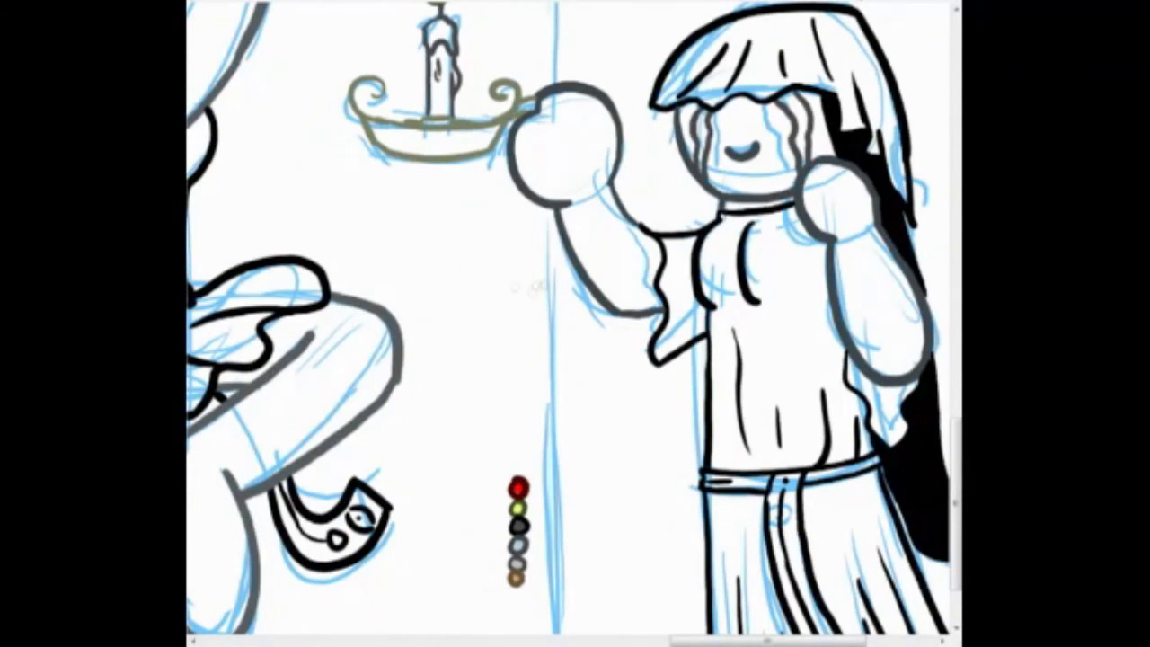
Sketch a draped curtain with folds and a round, tasselled tie-back between the two characters in light blue
{"action": "left_click_drag", "start_coordinate": [629, 405], "coordinate": [549, 303]}
{"action": "left_click_drag", "start_coordinate": [509, 370], "coordinate": [604, 619]}
{"action": "left_click_drag", "start_coordinate": [377, 141], "coordinate": [404, 179]}
{"action": "left_click_drag", "start_coordinate": [374, 220], "coordinate": [377, 259]}
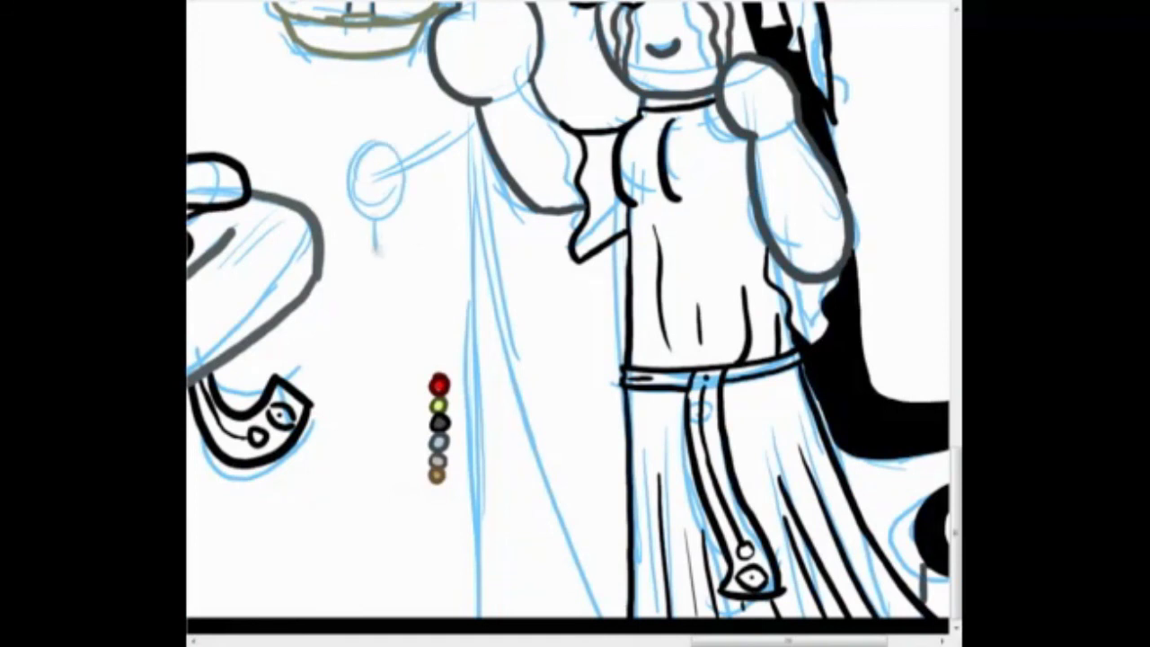
{"action": "left_click_drag", "start_coordinate": [539, 226], "coordinate": [476, 518]}
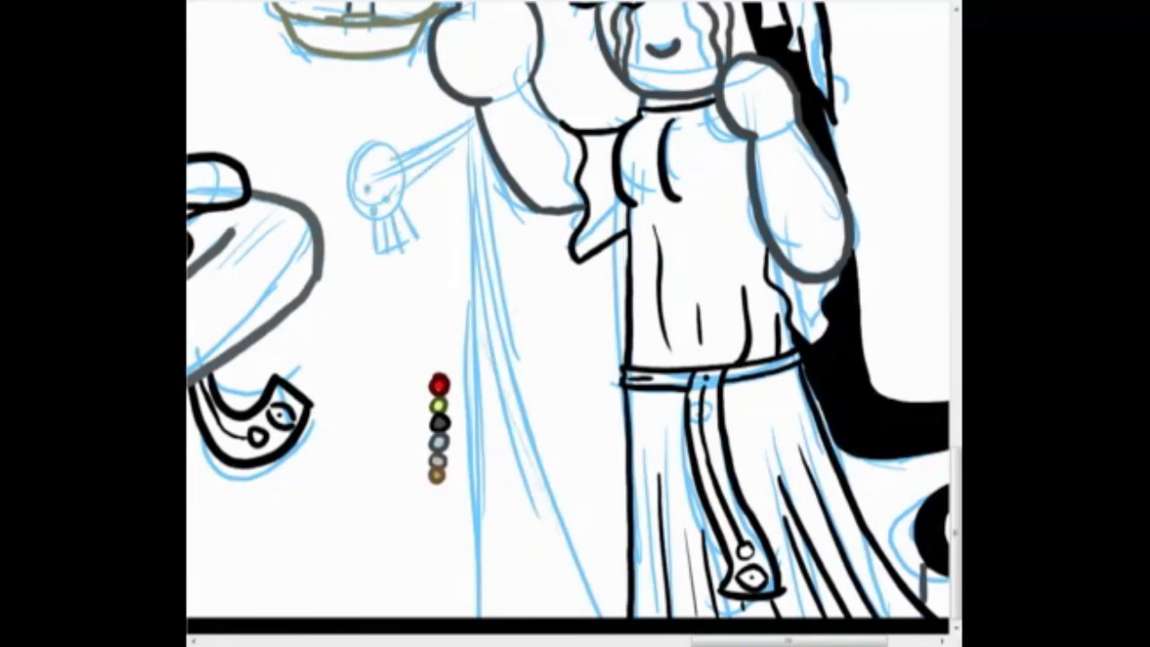
{"action": "left_click_drag", "start_coordinate": [500, 348], "coordinate": [584, 619]}
{"action": "left_click_drag", "start_coordinate": [507, 379], "coordinate": [534, 241]}
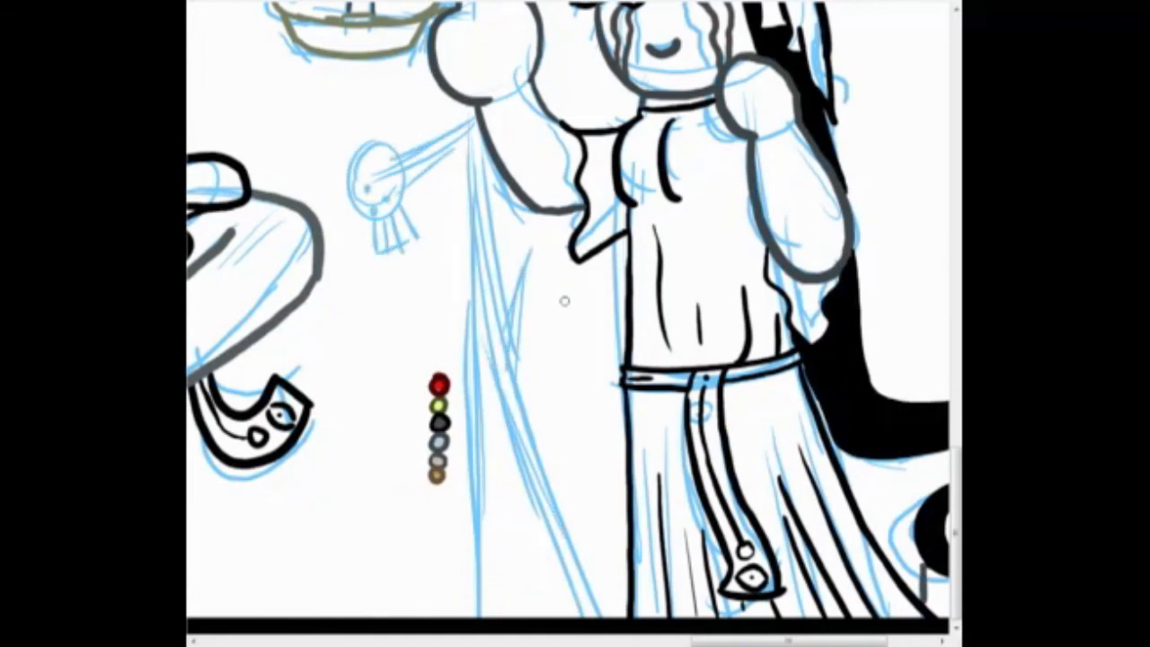